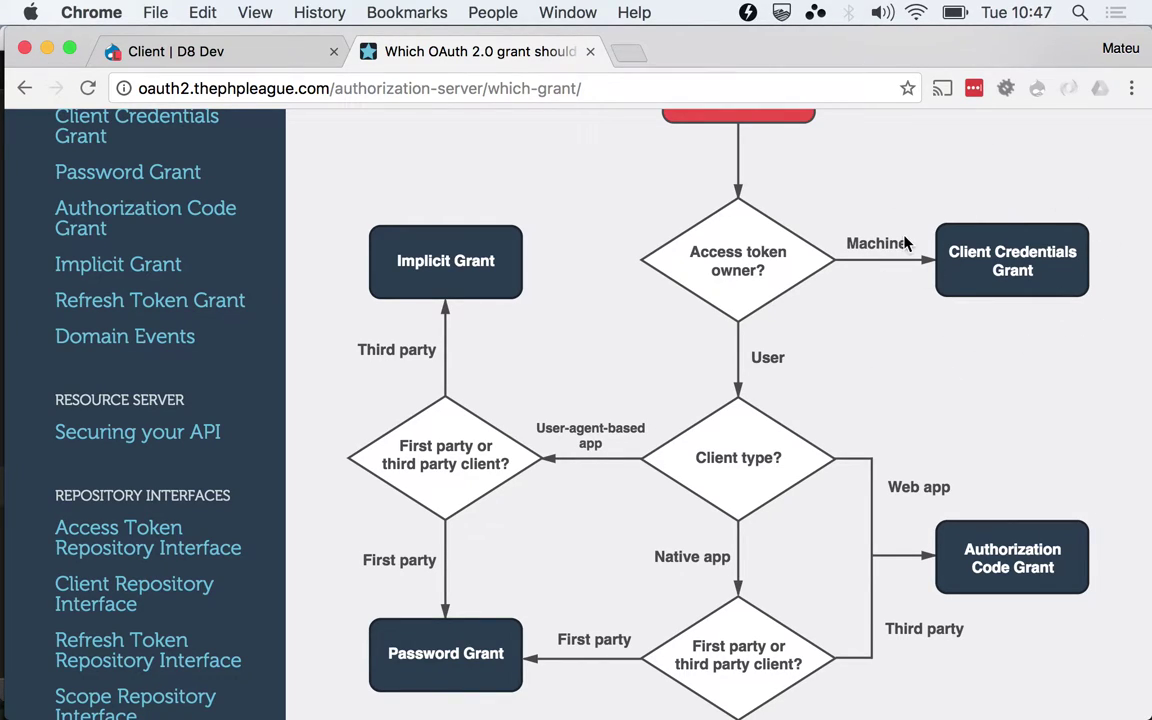
Scroll the OAuth2 Server grant docs down to the 'Access Token Owner?' section
click(285, 88)
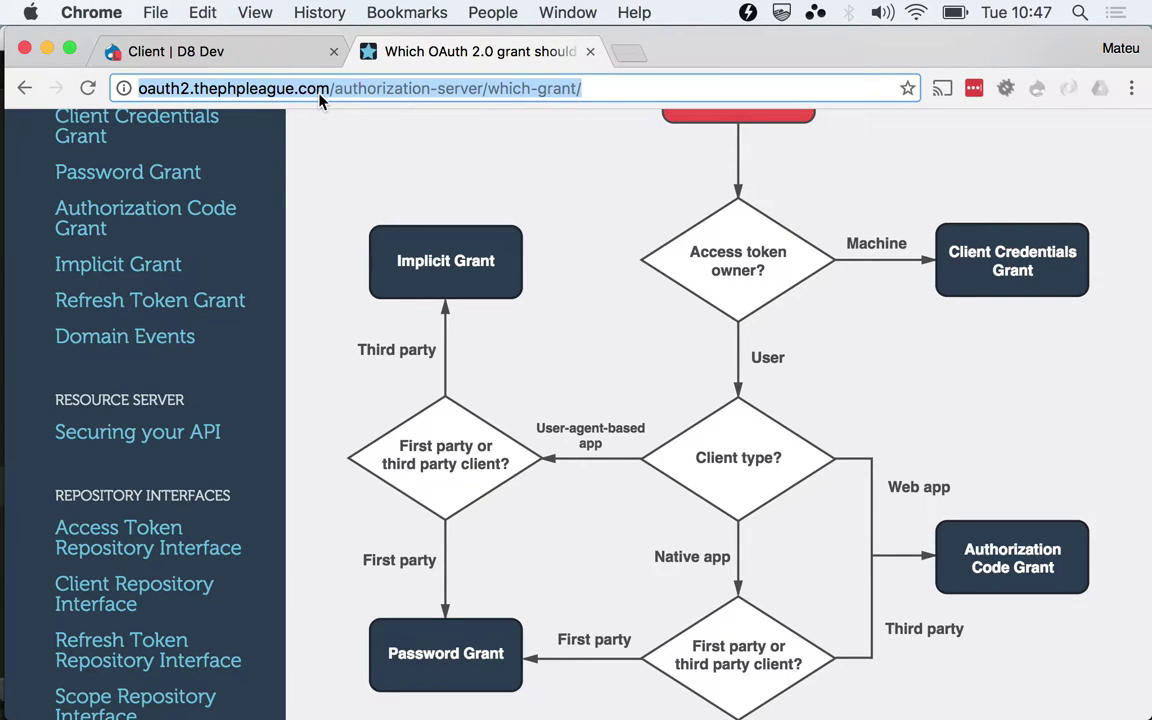
scroll(401, 198, down, 4)
scroll(404, 204, down, 3)
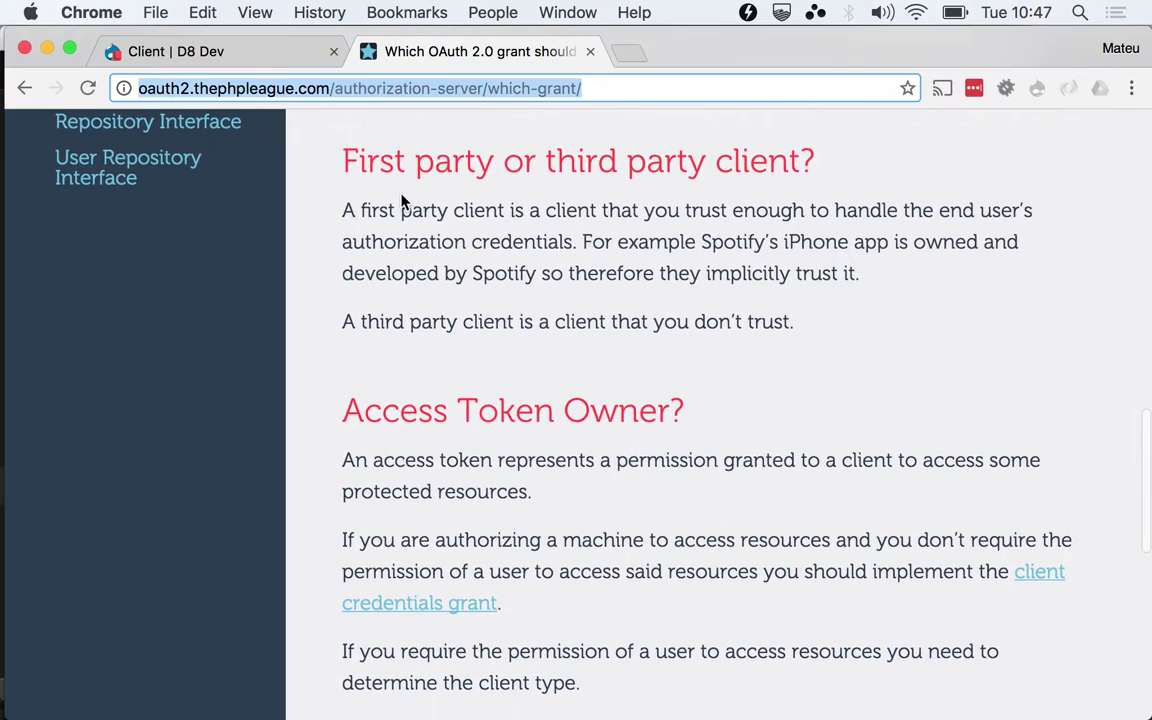
scroll(429, 321, down, 2)
scroll(429, 321, down, 1)
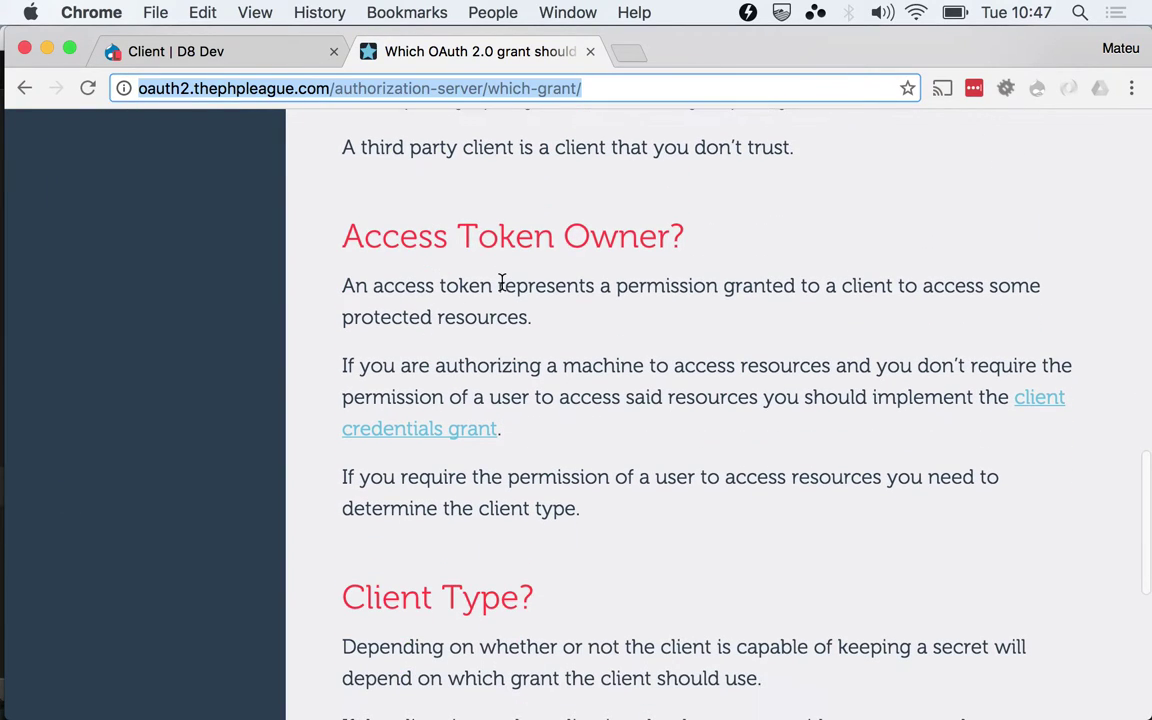
Highlight the client credentials recommendation, clear it, and scroll back up to the flowchart
triple_click(404, 367)
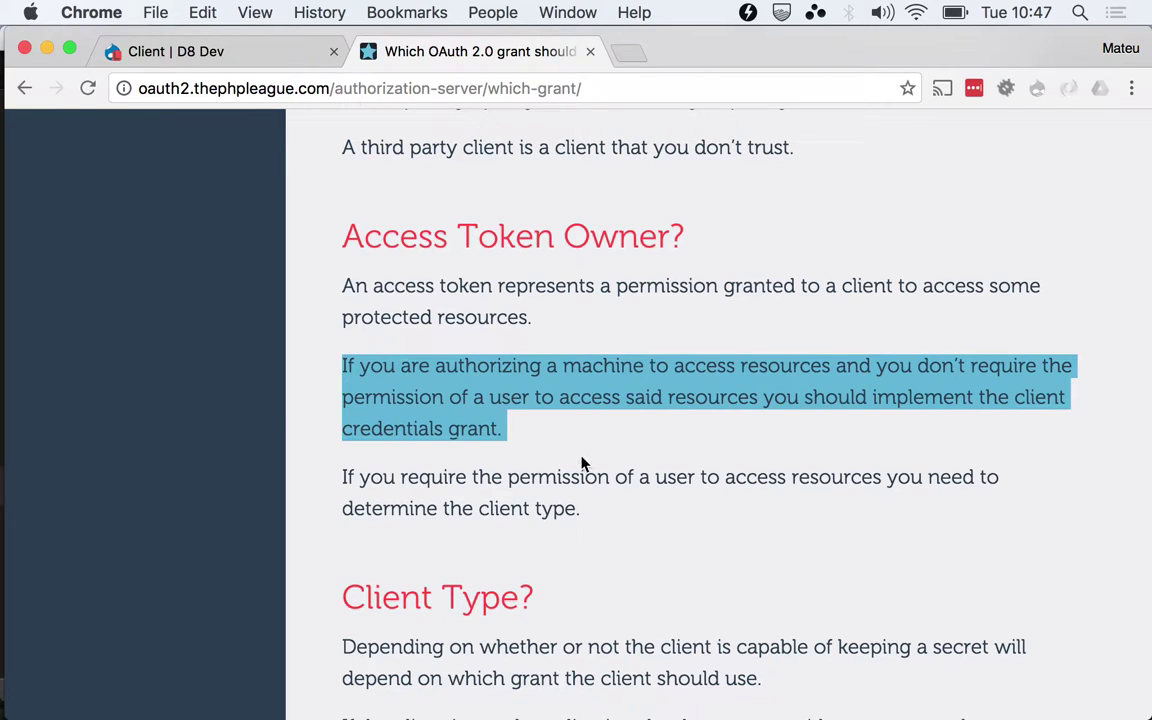
click(697, 449)
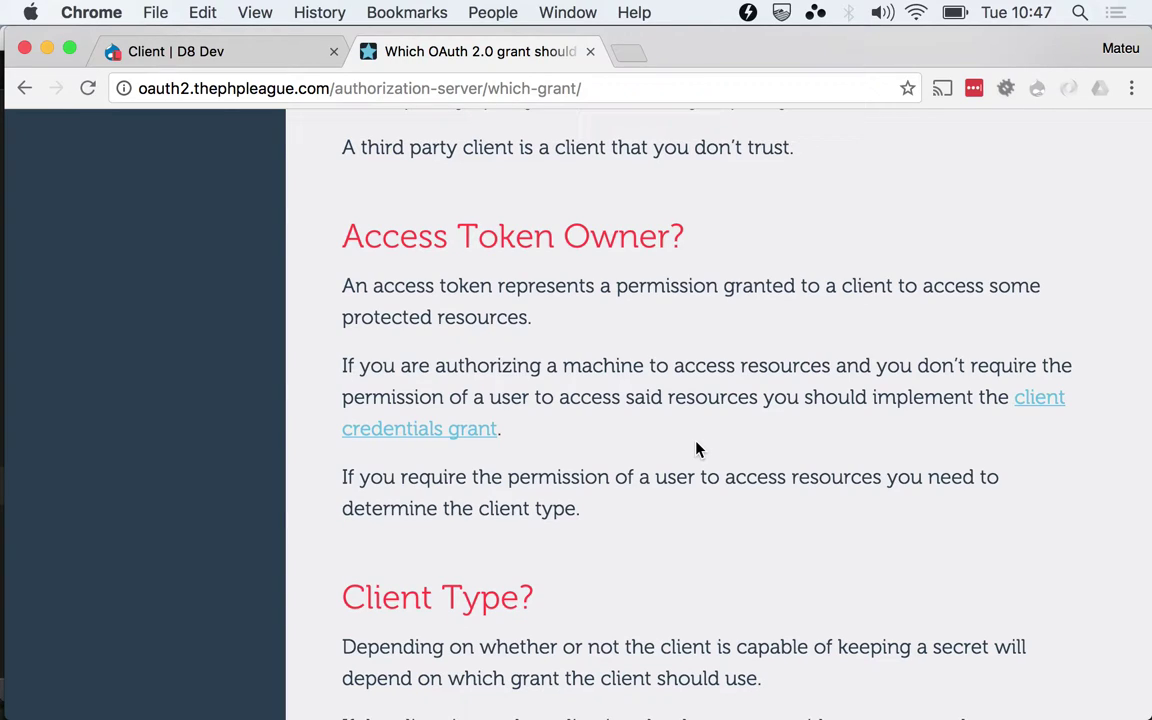
scroll(697, 450, up, 5)
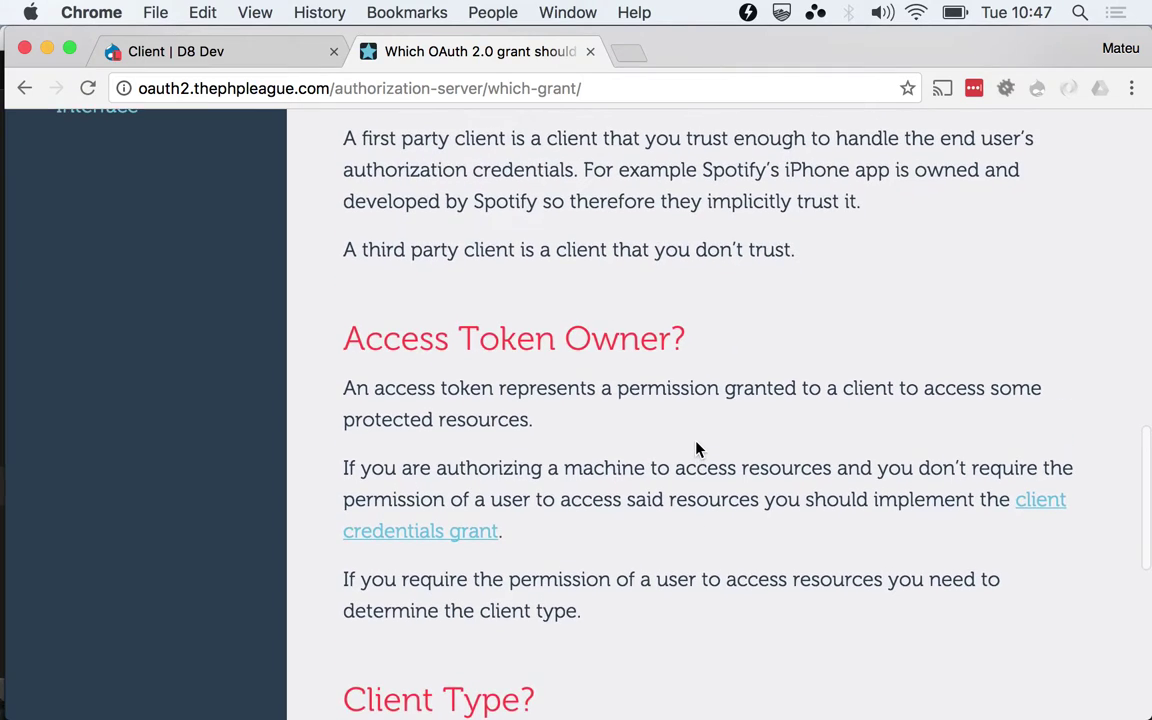
scroll(697, 445, up, 5)
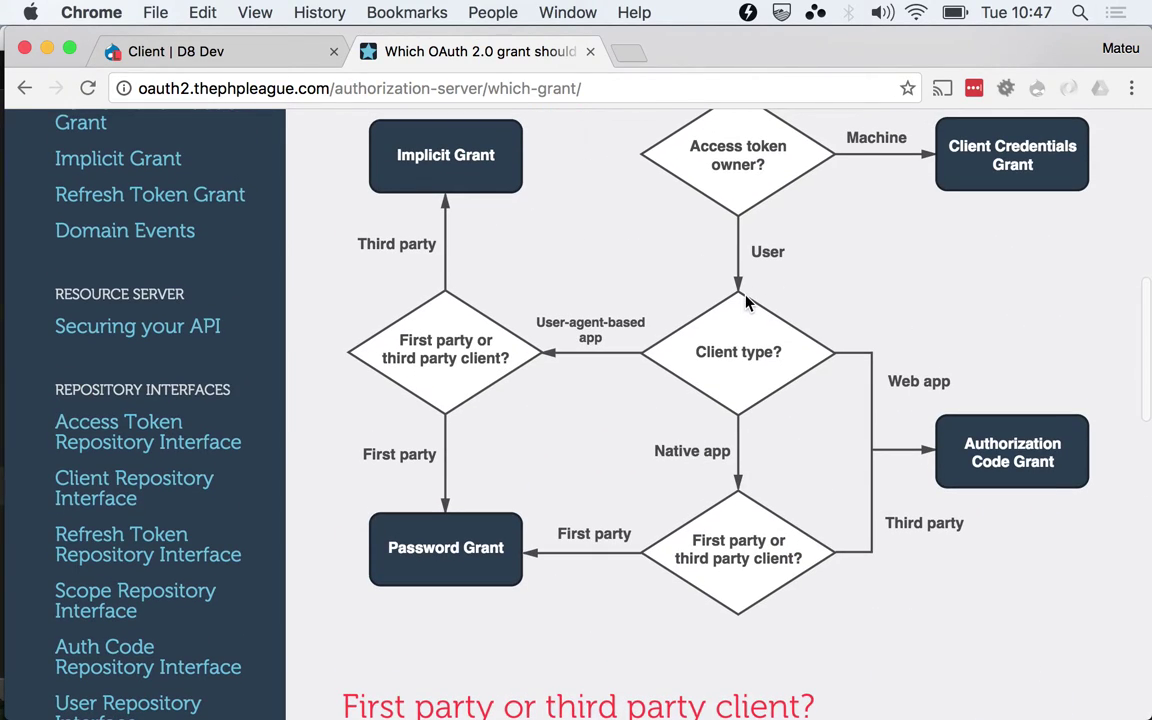
scroll(676, 274, up, 1)
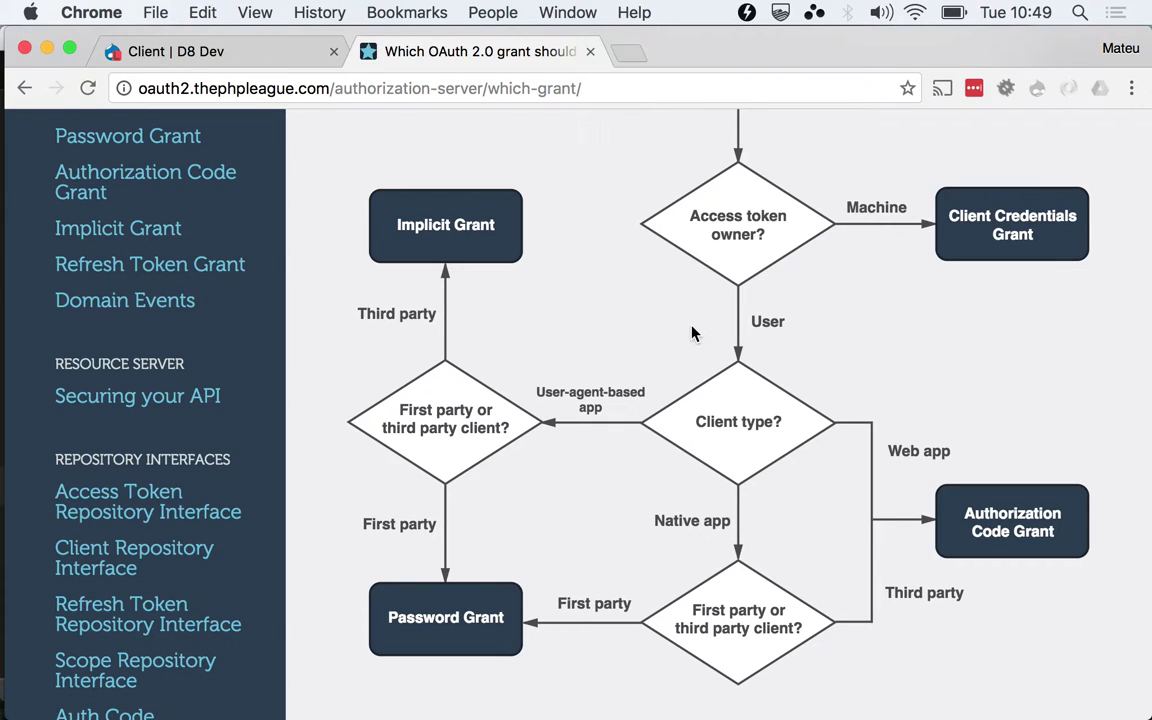
Open the Java cron job client's edit form from the Drupal client list
click(203, 64)
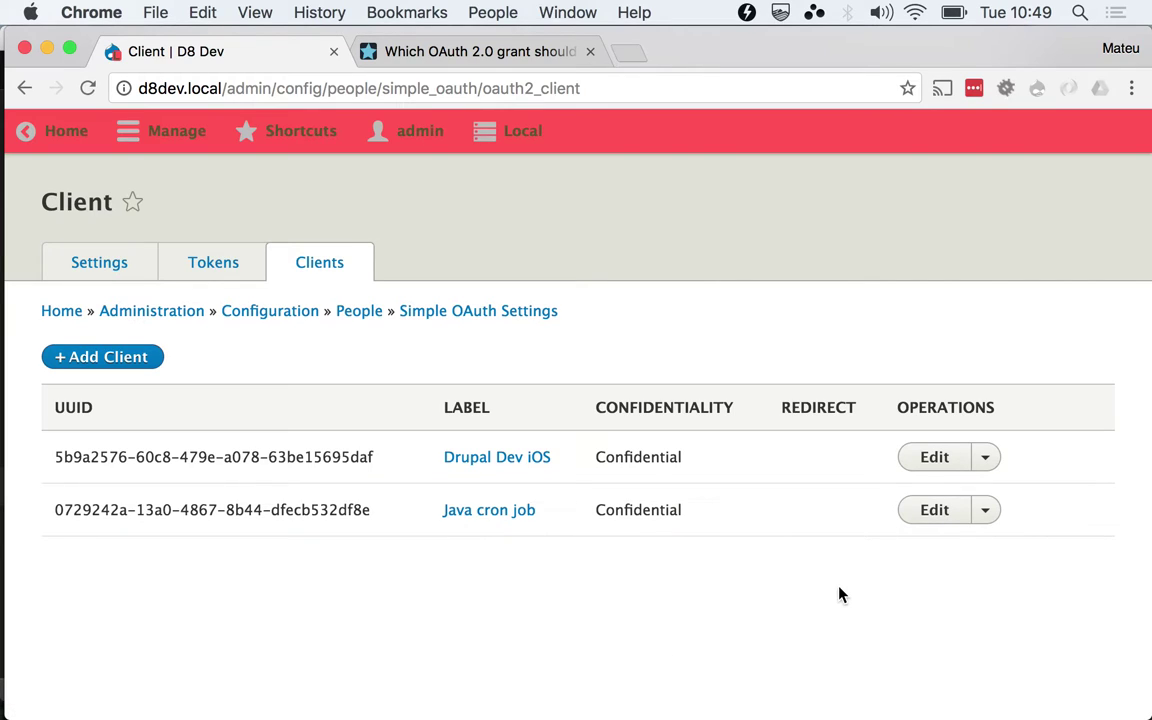
click(940, 512)
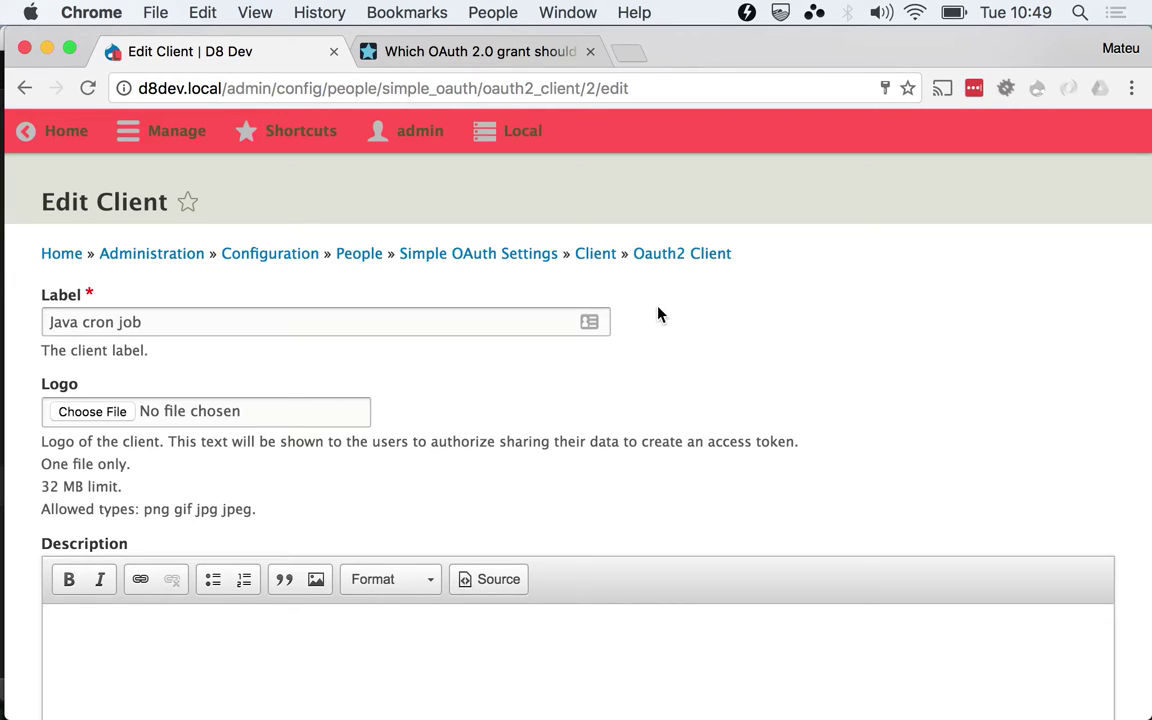
scroll(1108, 306, down, 5)
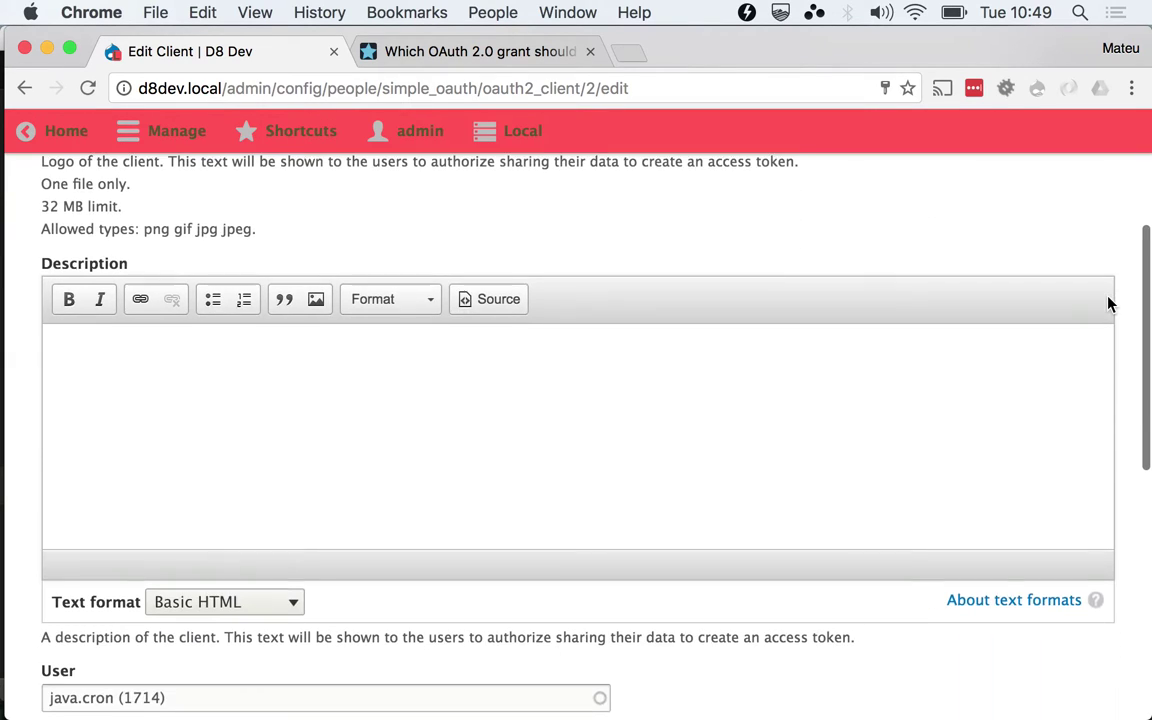
scroll(1120, 318, down, 8)
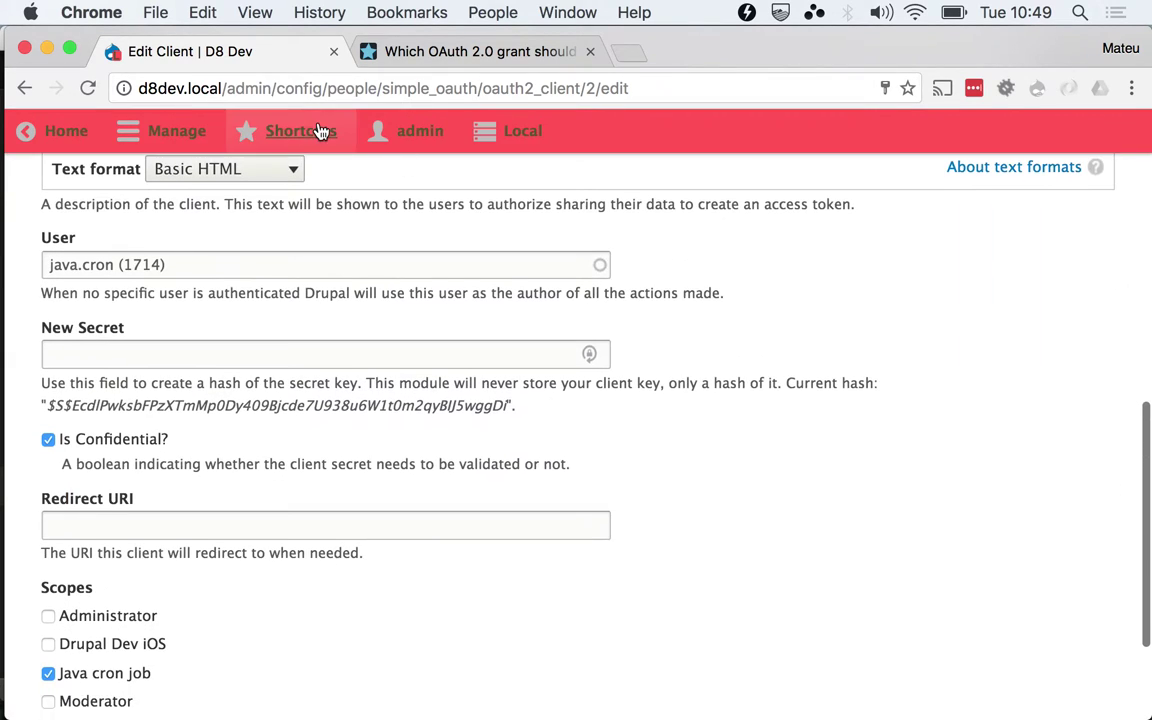
Re-pick java.cron (1714) from the suggestions in the client's User field
double_click(47, 240)
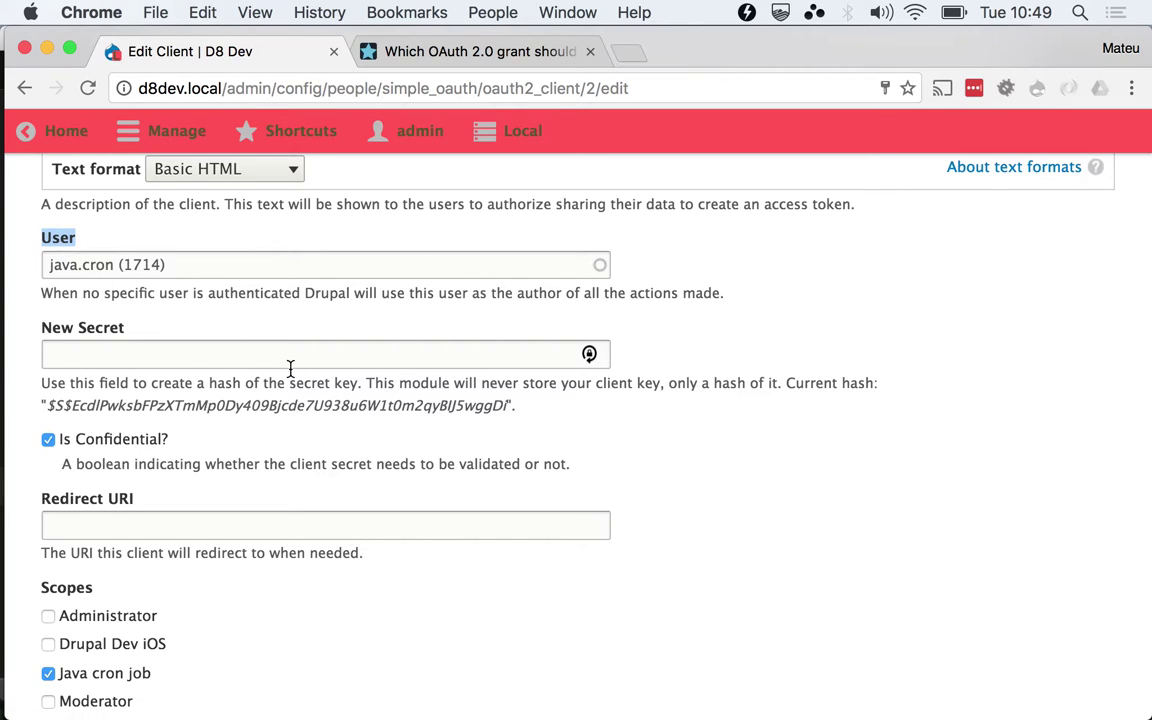
drag(47, 265, 116, 266)
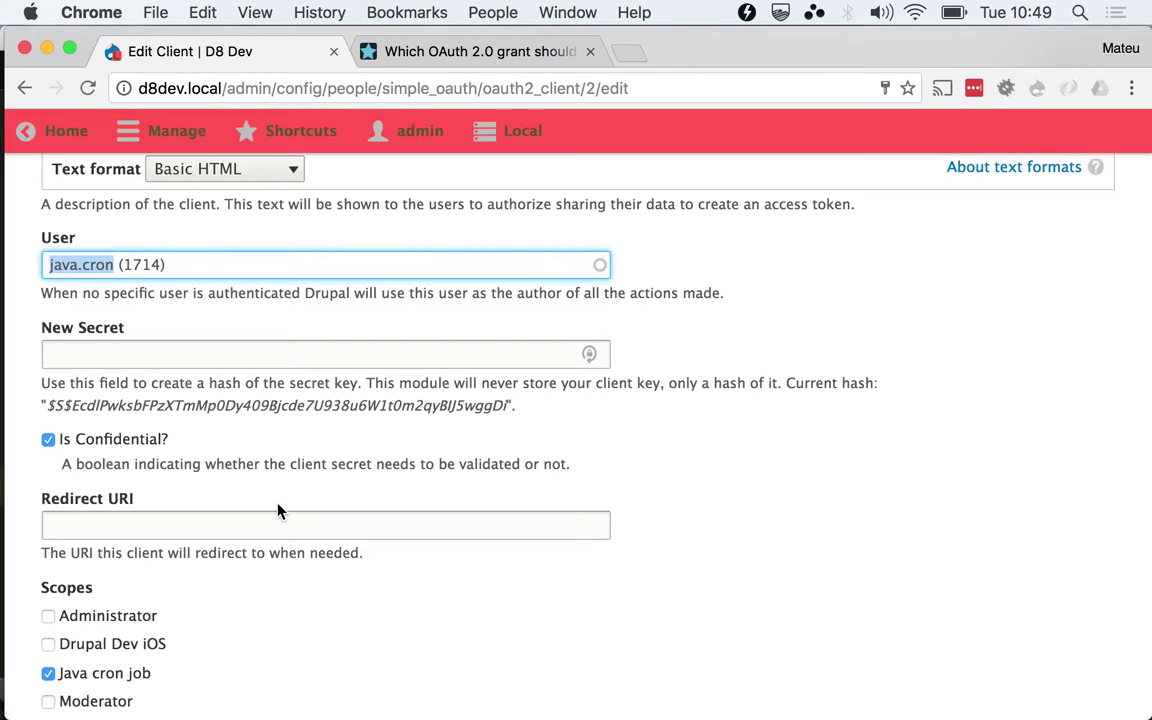
double_click(141, 262)
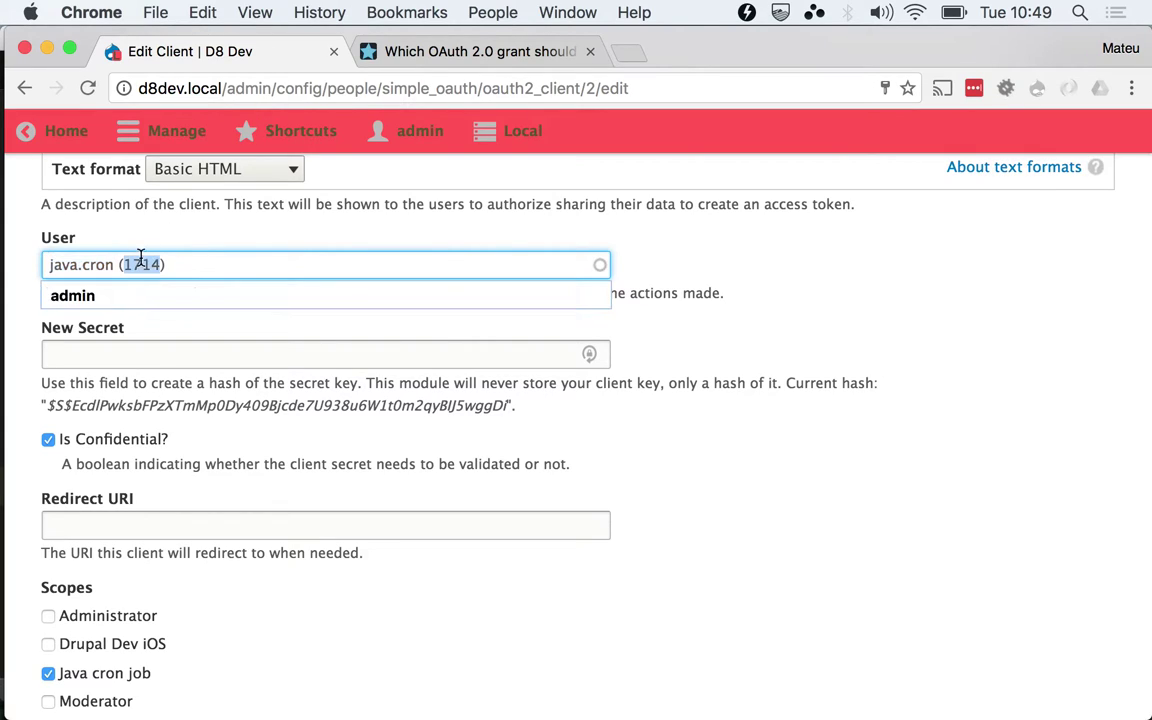
click(882, 290)
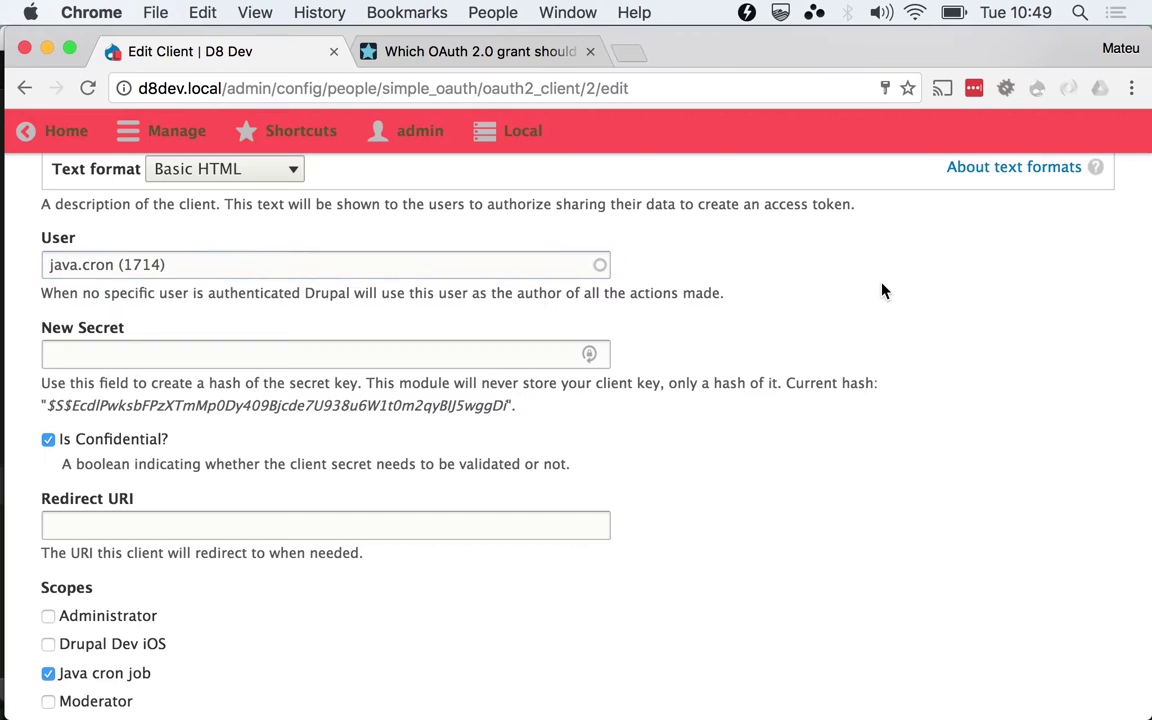
double_click(155, 263)
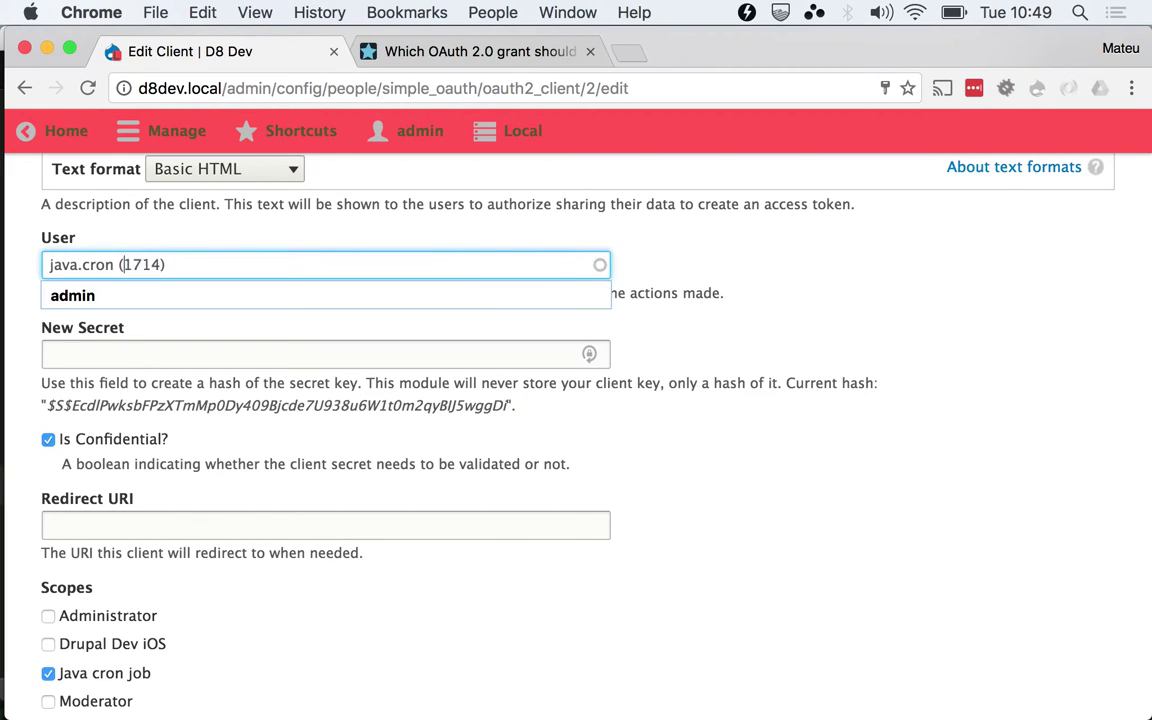
key(Left)
key(Left)
key(shift+End)
key(BackSpace)
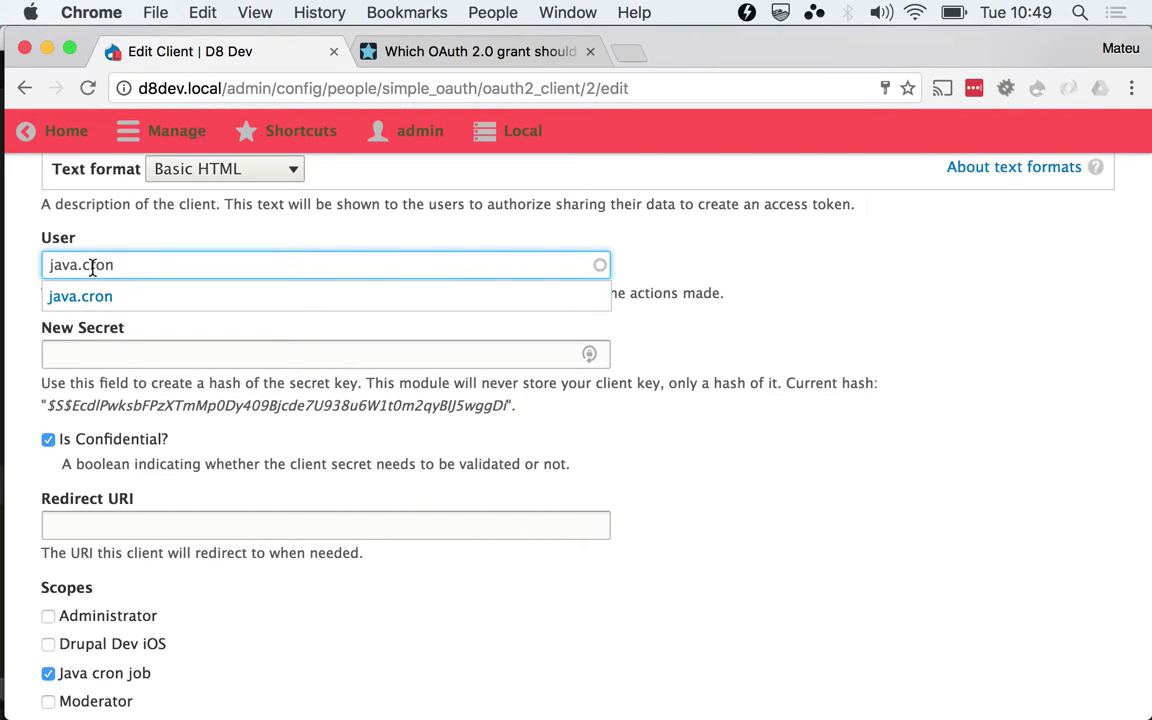
click(85, 296)
click(735, 333)
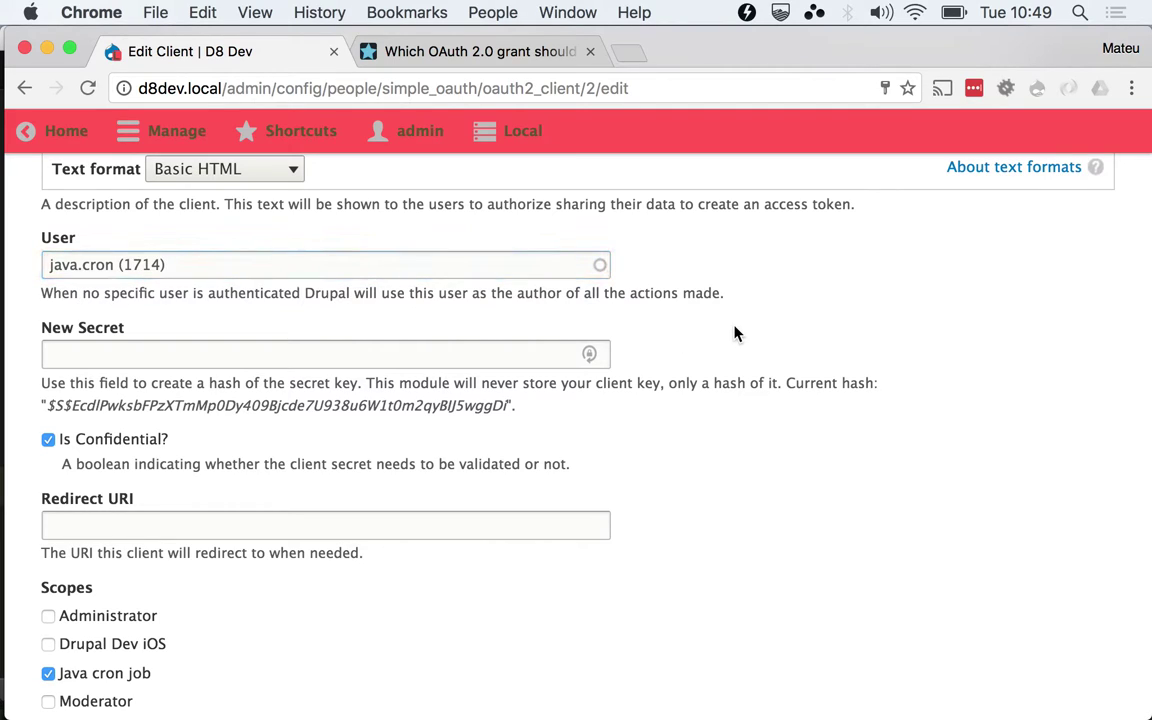
Leave New Secret blank and scroll down to the Scopes section
click(462, 351)
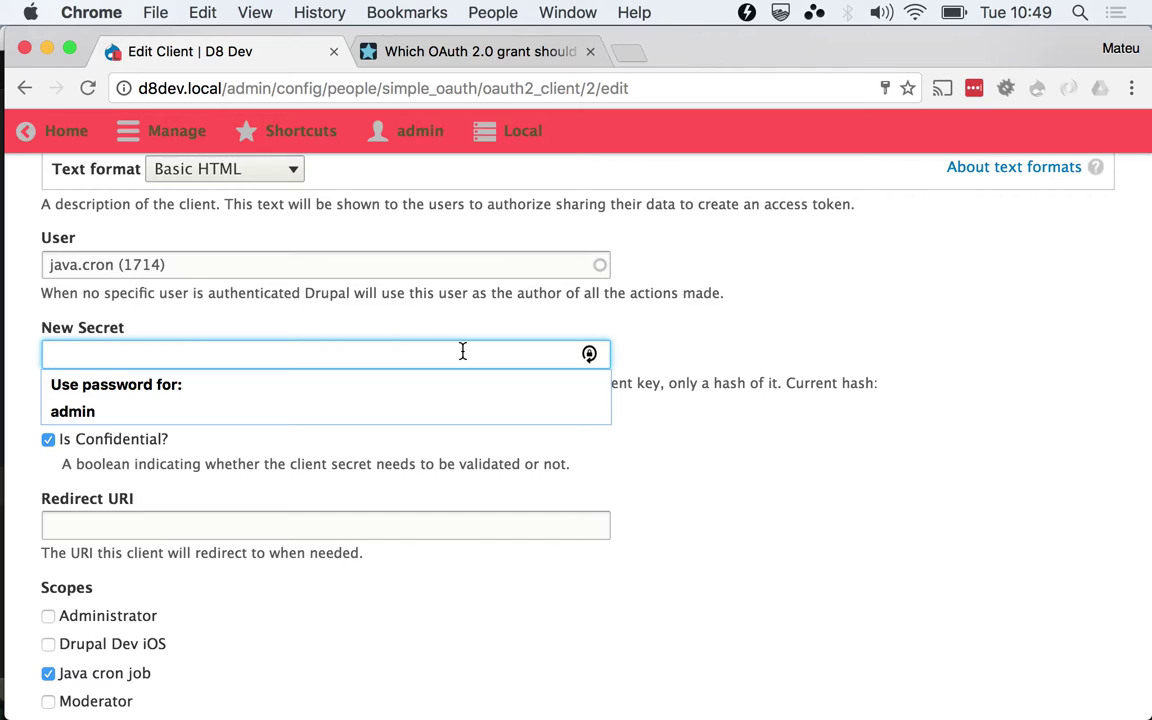
click(746, 429)
scroll(746, 430, down, 3)
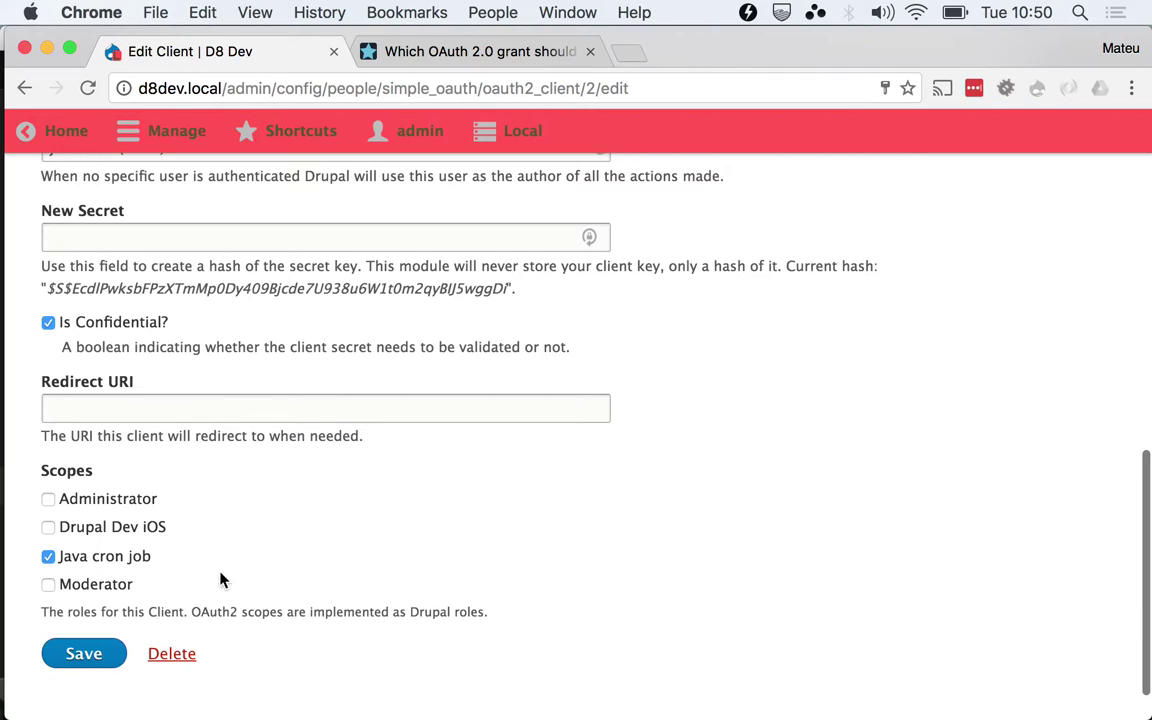
Highlight the Java cron job scope and the client label on the edit form
drag(160, 556, 66, 558)
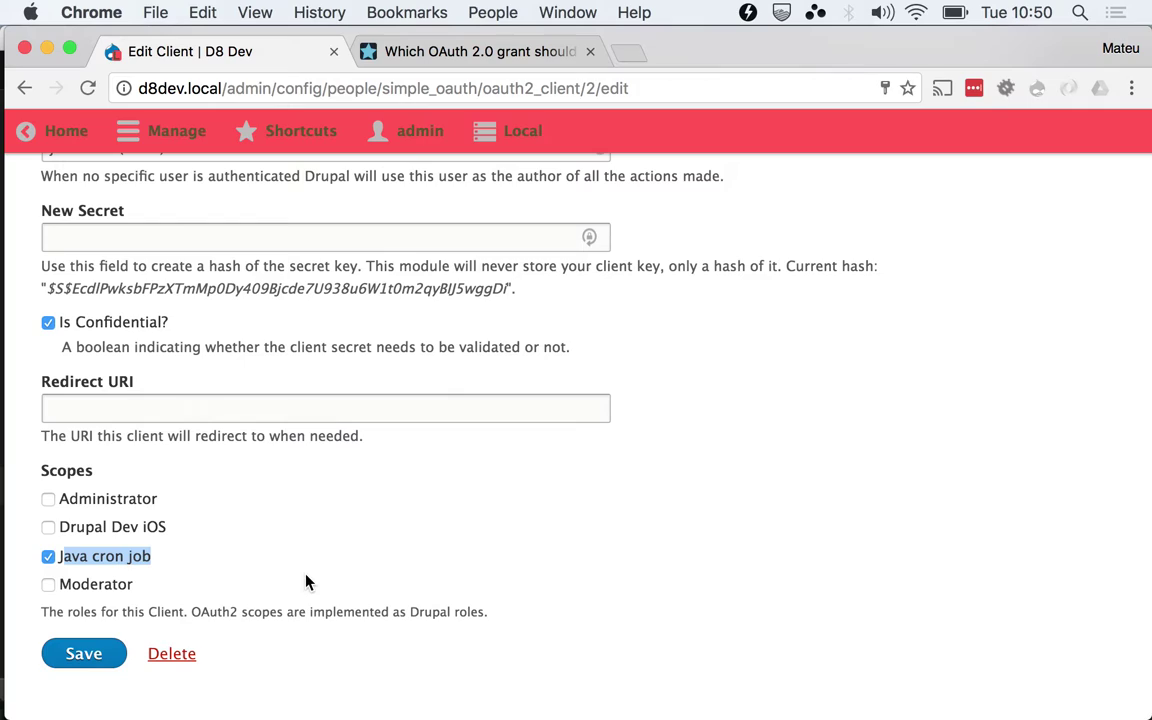
click(283, 676)
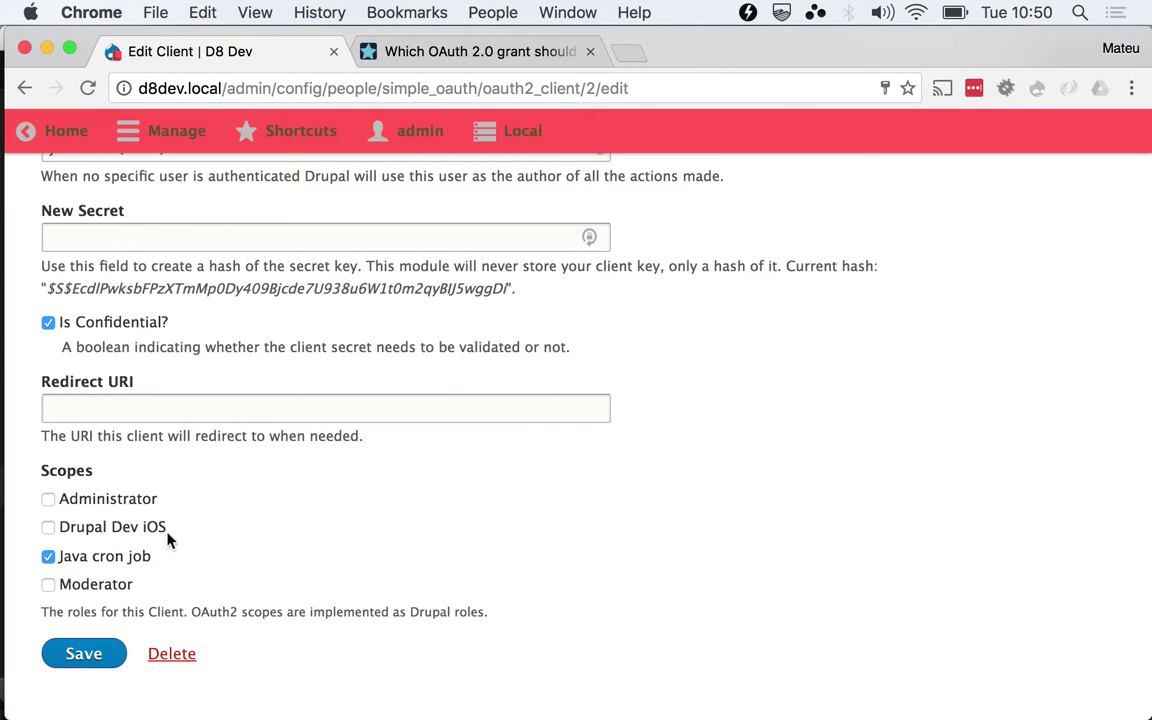
drag(160, 556, 62, 565)
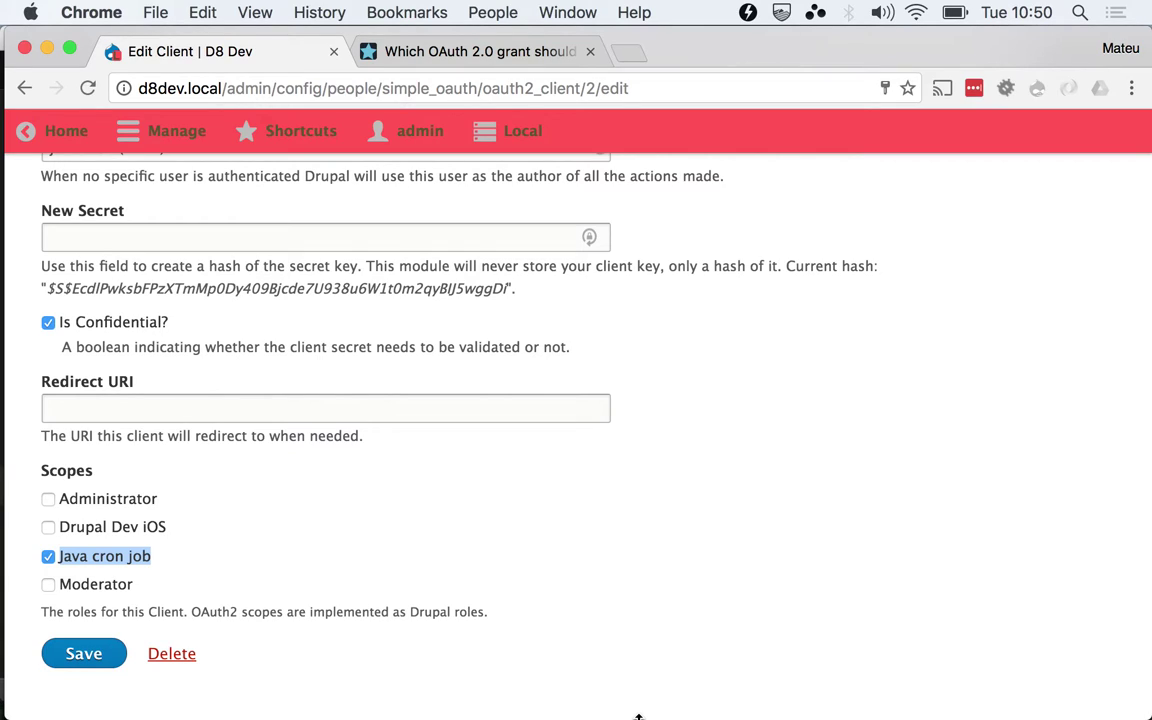
scroll(638, 716, up, 15)
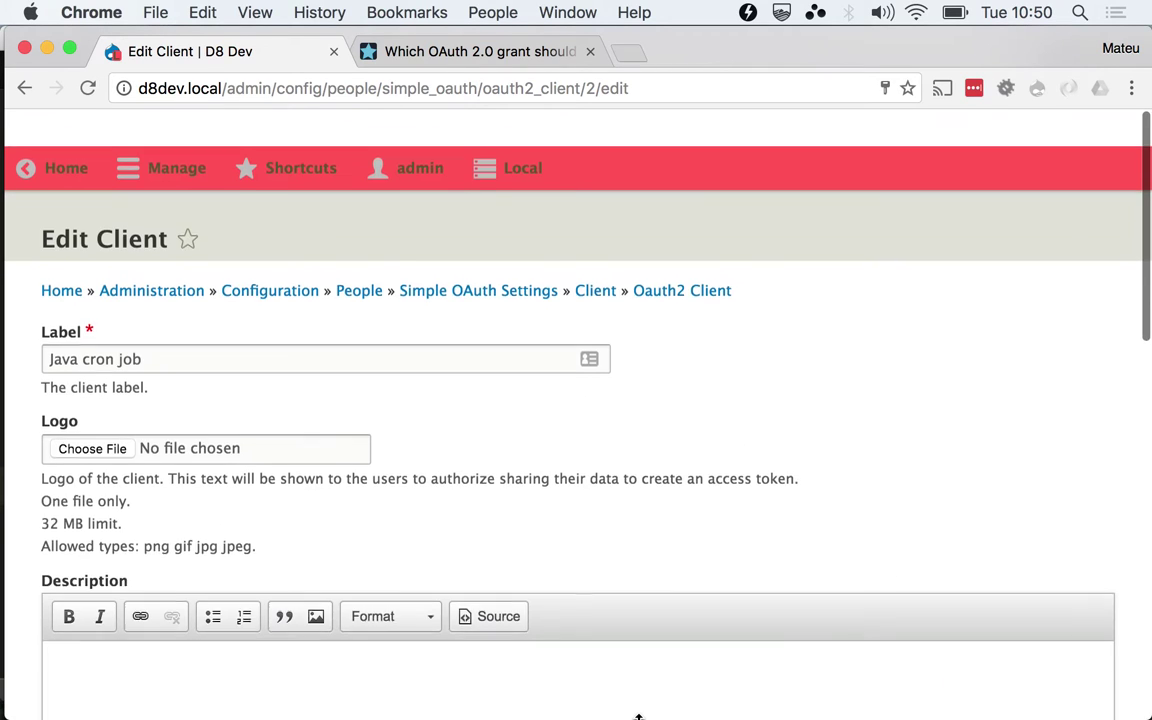
triple_click(224, 314)
scroll(224, 314, down, 10)
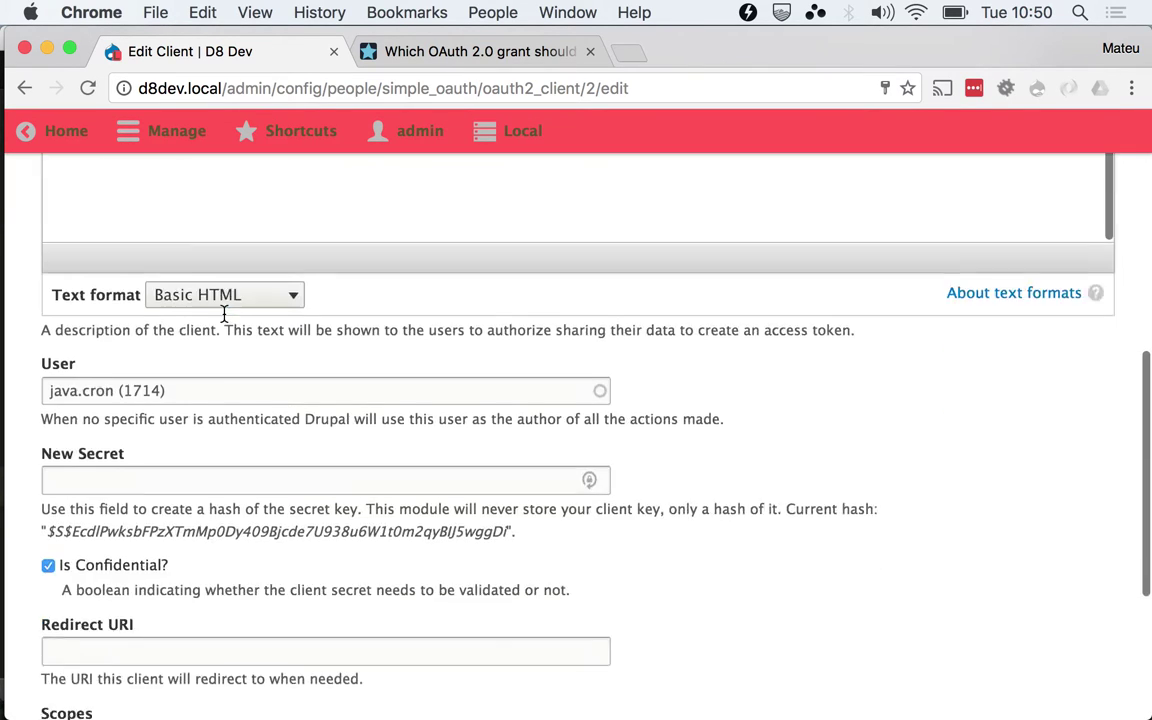
Back on the Clients list, select the Java cron job UUID, then return to the docs
click(25, 87)
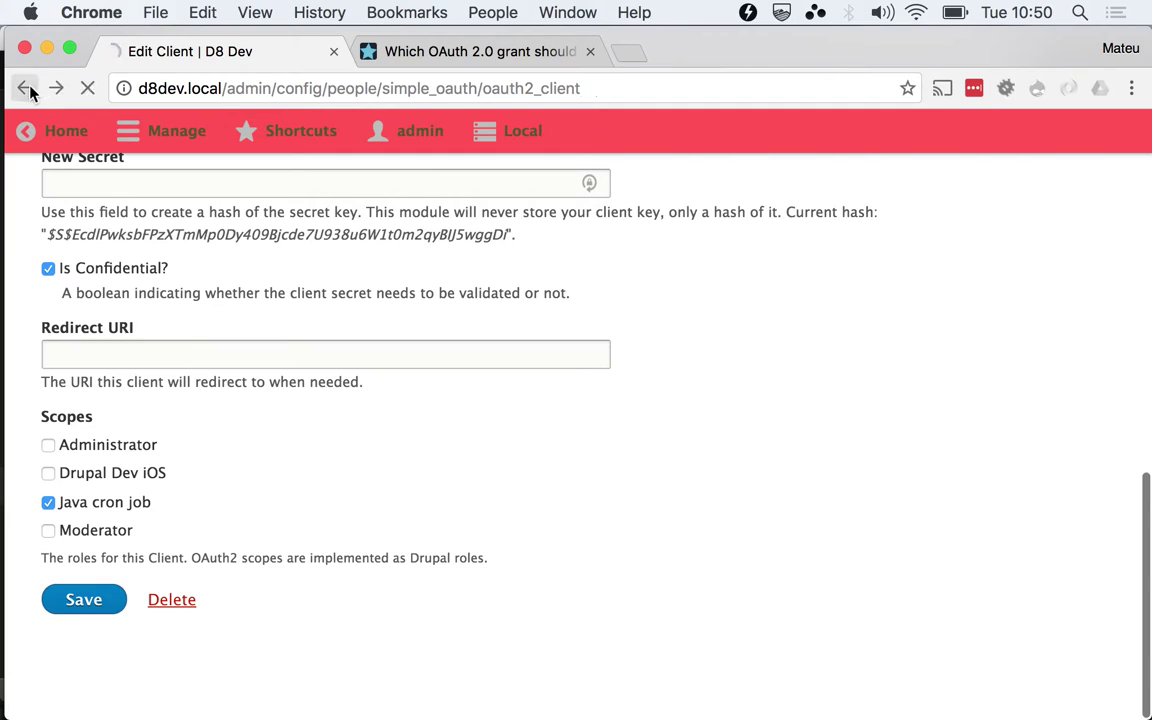
double_click(361, 512)
drag(361, 512, 103, 500)
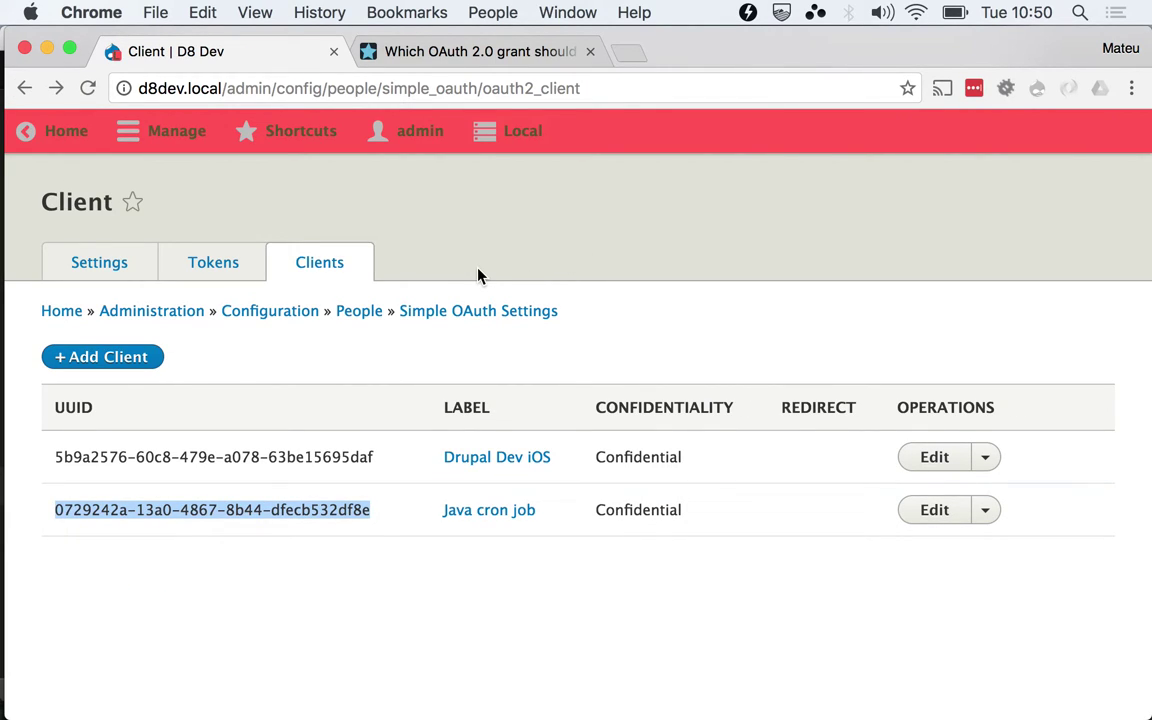
click(513, 58)
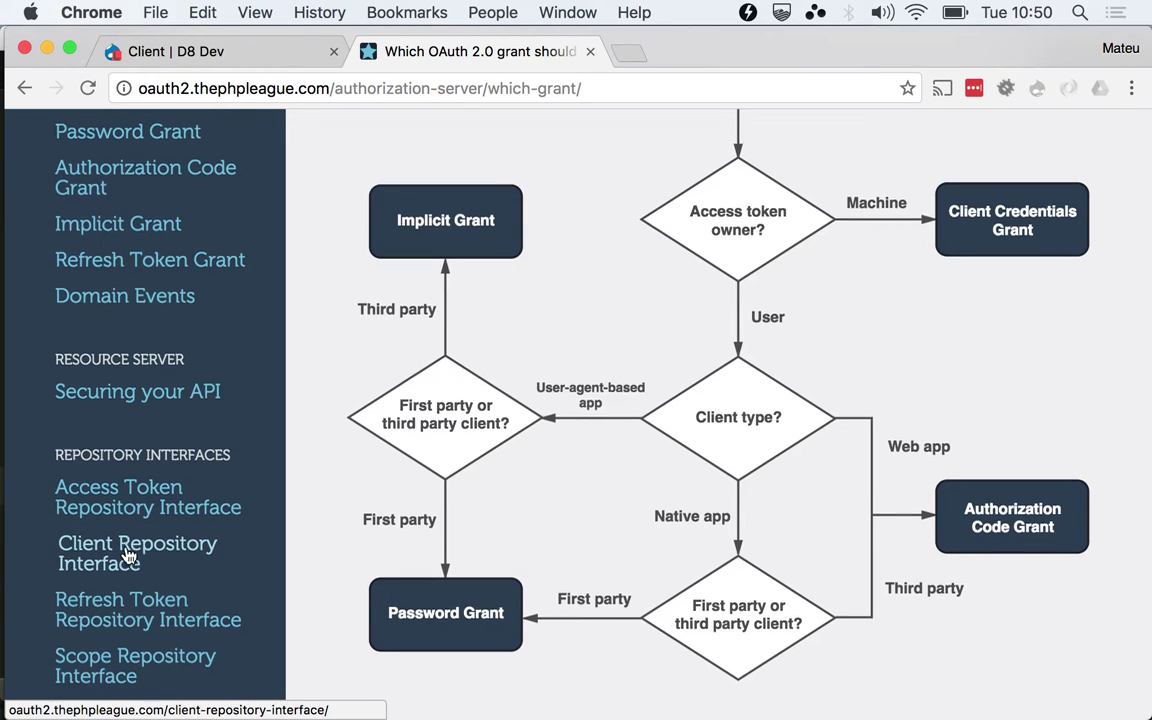
On the Client Credentials Grant page, highlight POST, grant_type, client_credentials, client_secret and scope
scroll(110, 553, up, 2)
click(64, 202)
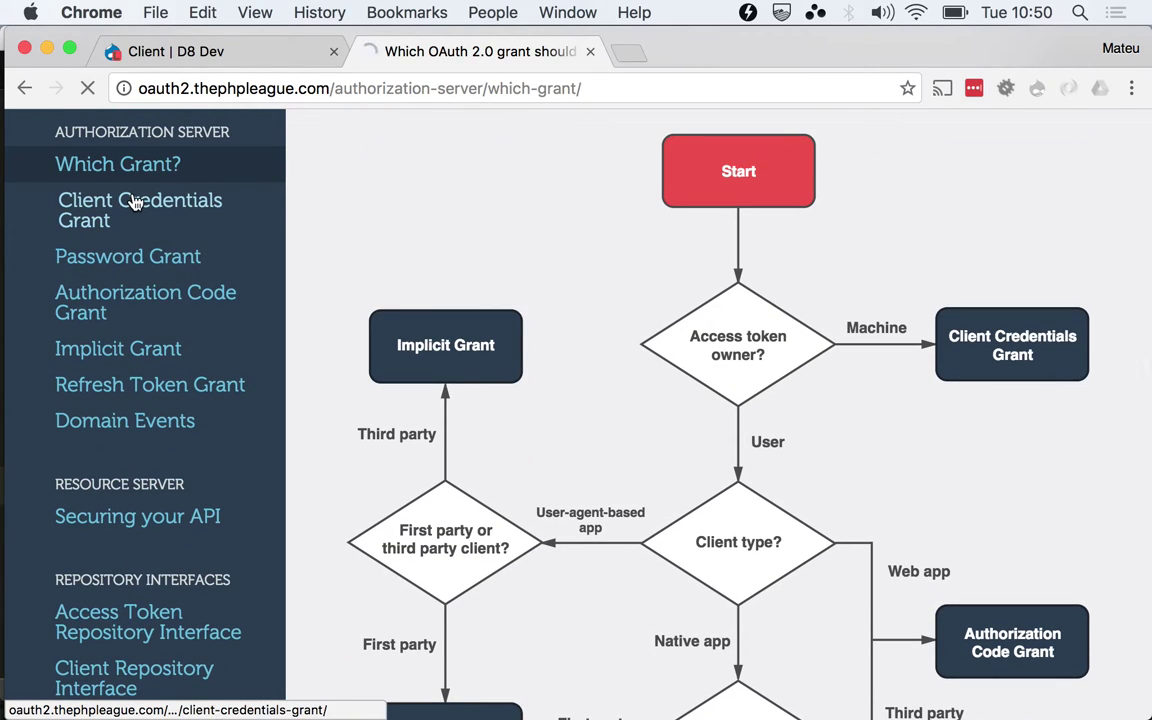
scroll(597, 420, down, 3)
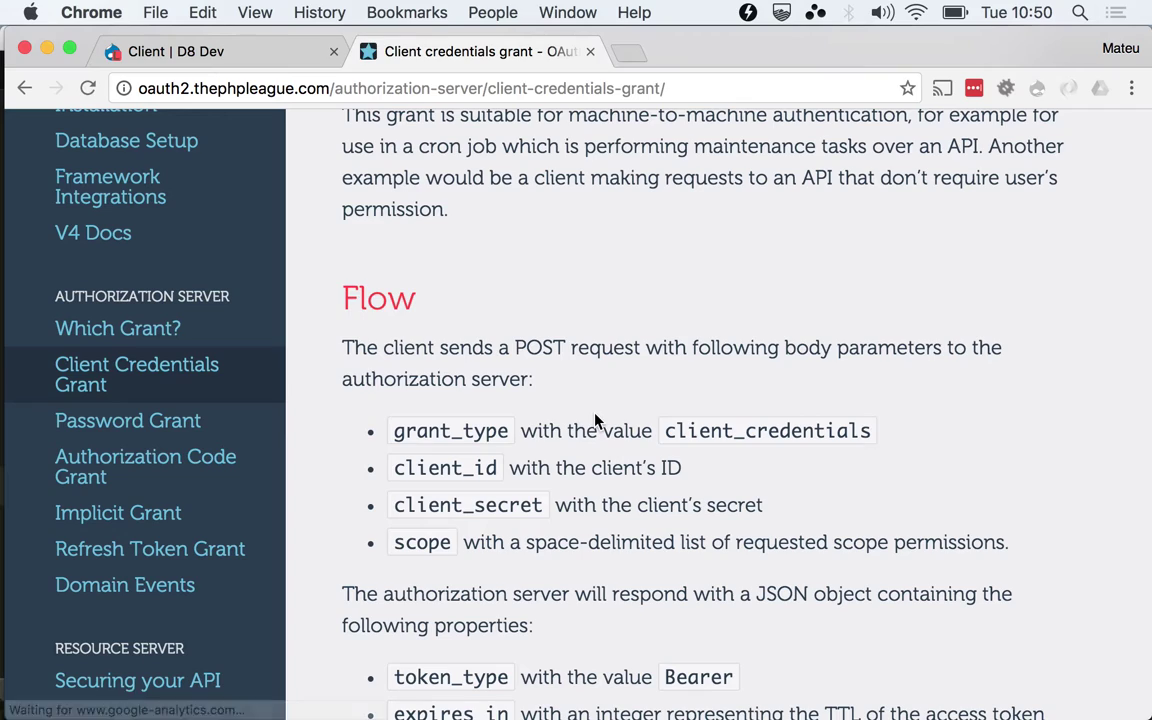
double_click(500, 428)
double_click(538, 347)
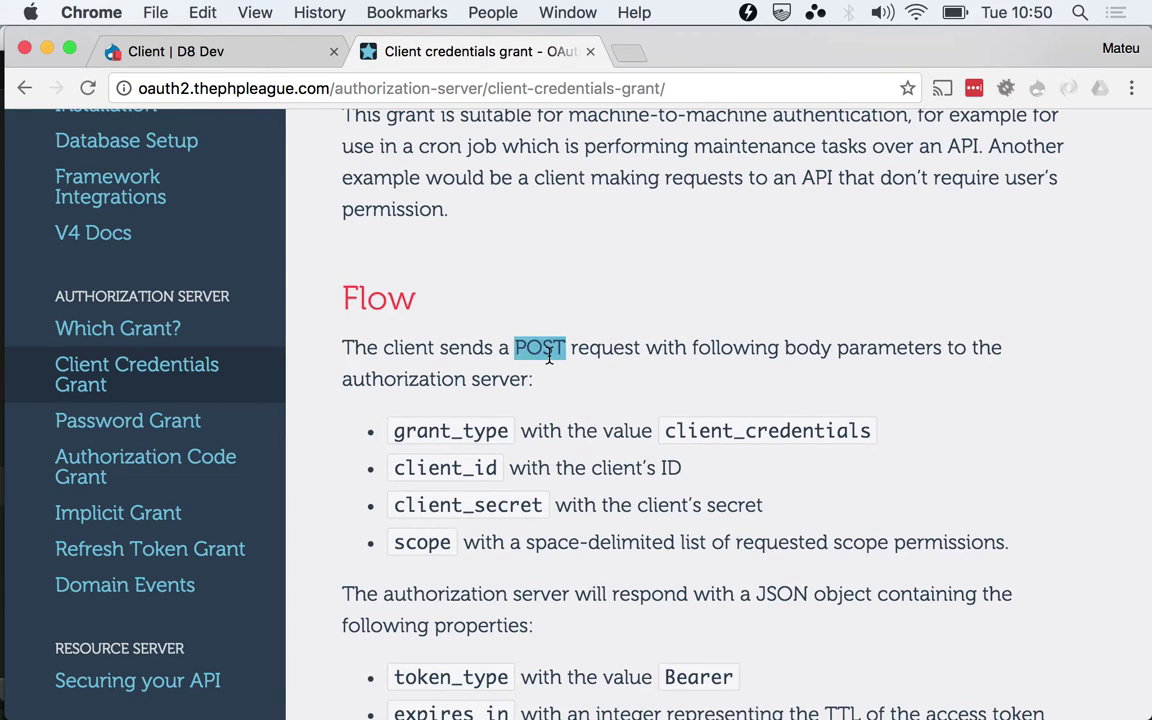
double_click(472, 438)
double_click(786, 432)
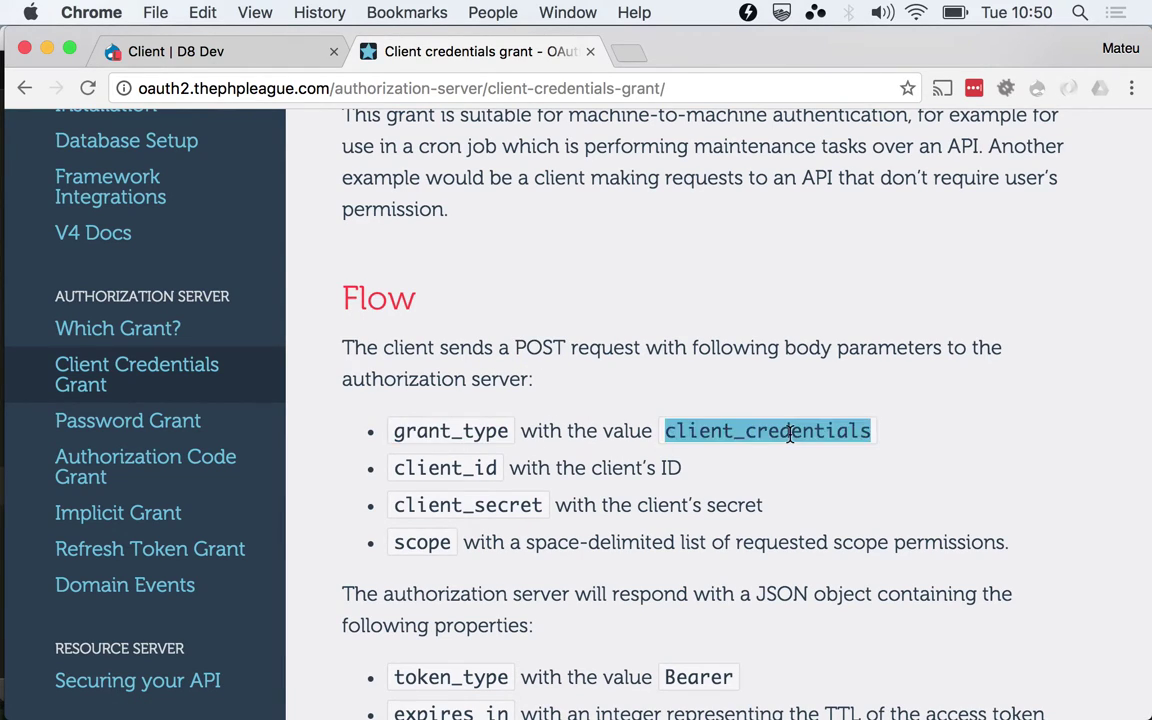
double_click(415, 458)
double_click(411, 494)
double_click(410, 544)
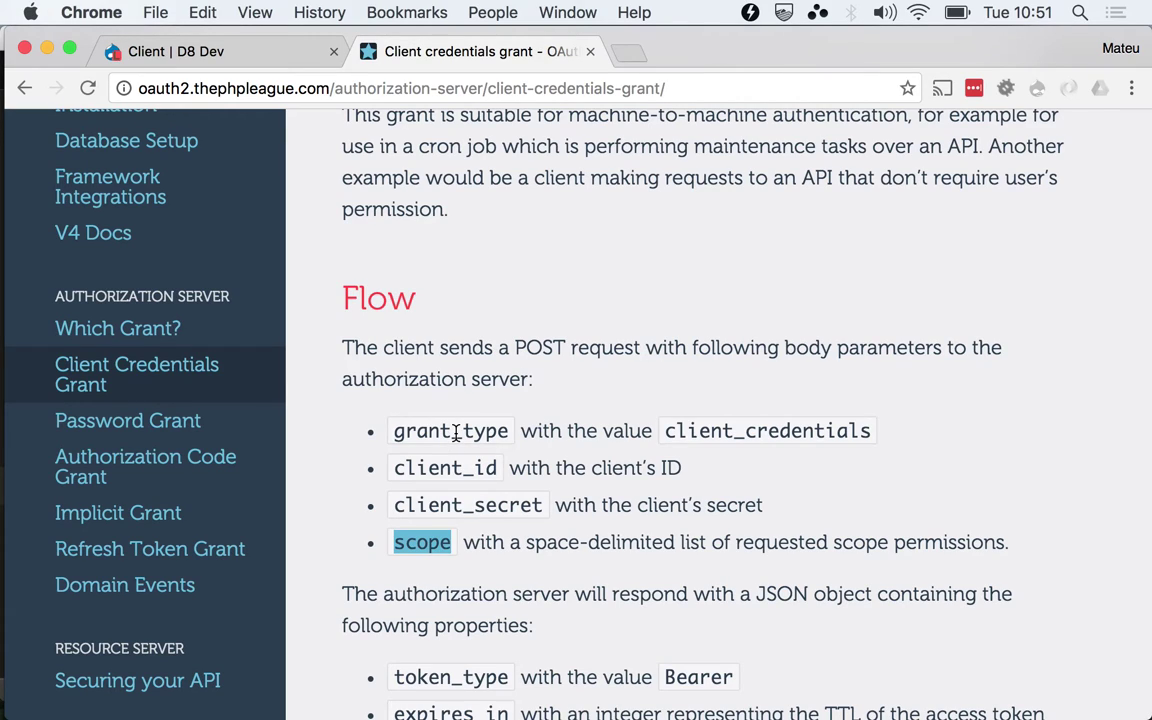
double_click(456, 432)
key(super+c)
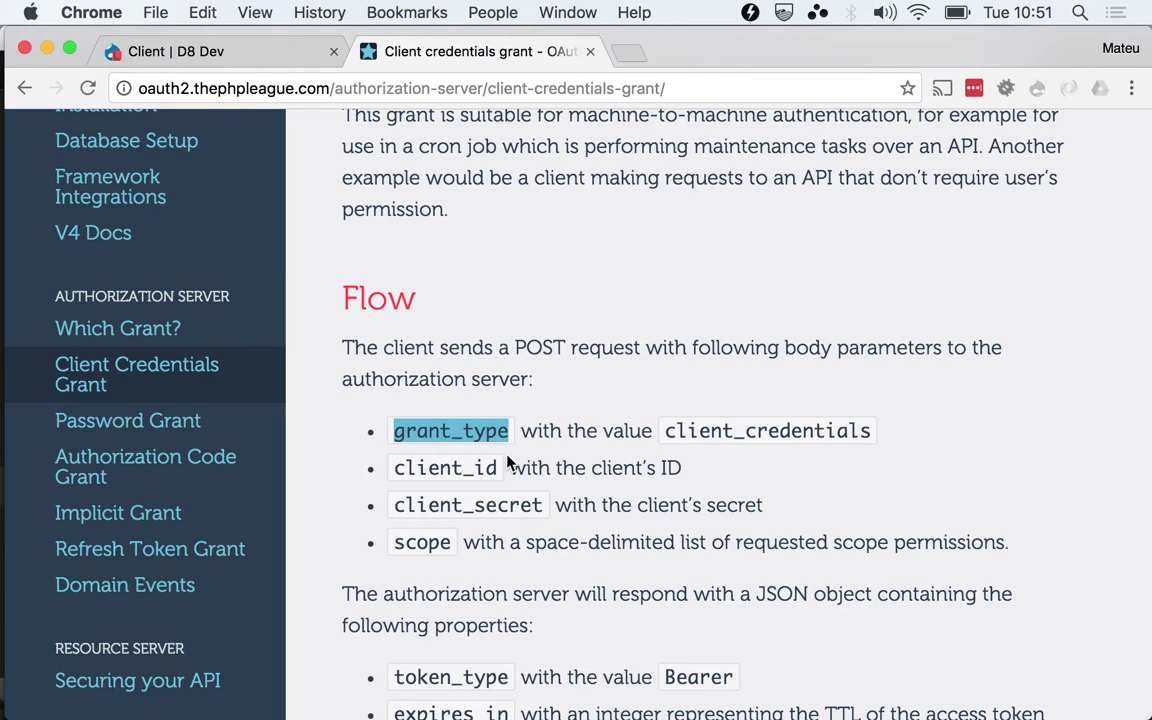
key(super+Tab)
Confirm the Postman token request keeps POST as its method
click(545, 370)
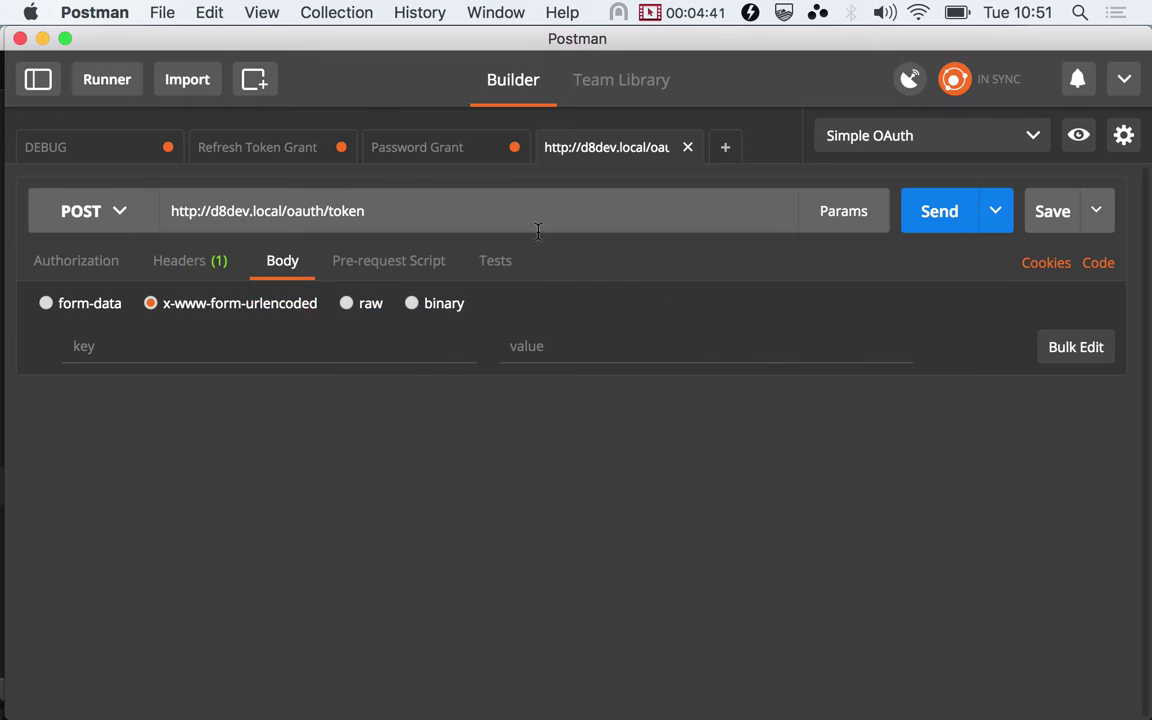
drag(687, 148, 540, 174)
click(42, 95)
click(42, 96)
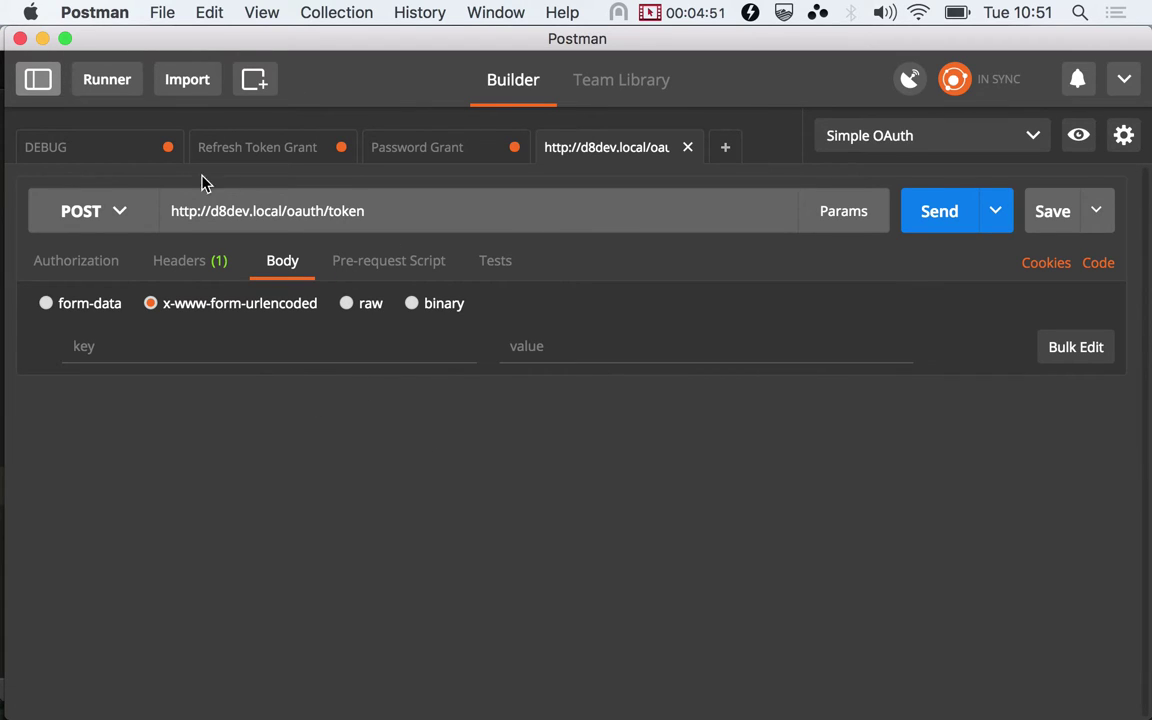
click(117, 214)
click(75, 287)
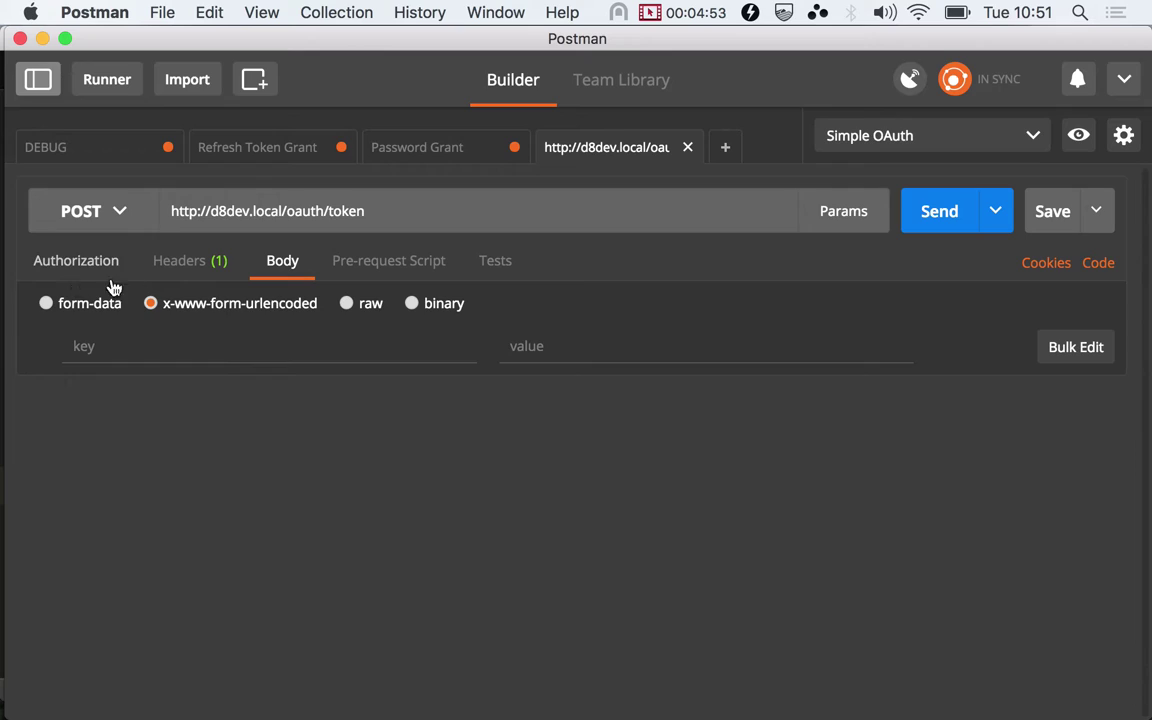
Add body parameter grant_type with value client_credentials, copied from the docs
click(216, 346)
key(super+Tab)
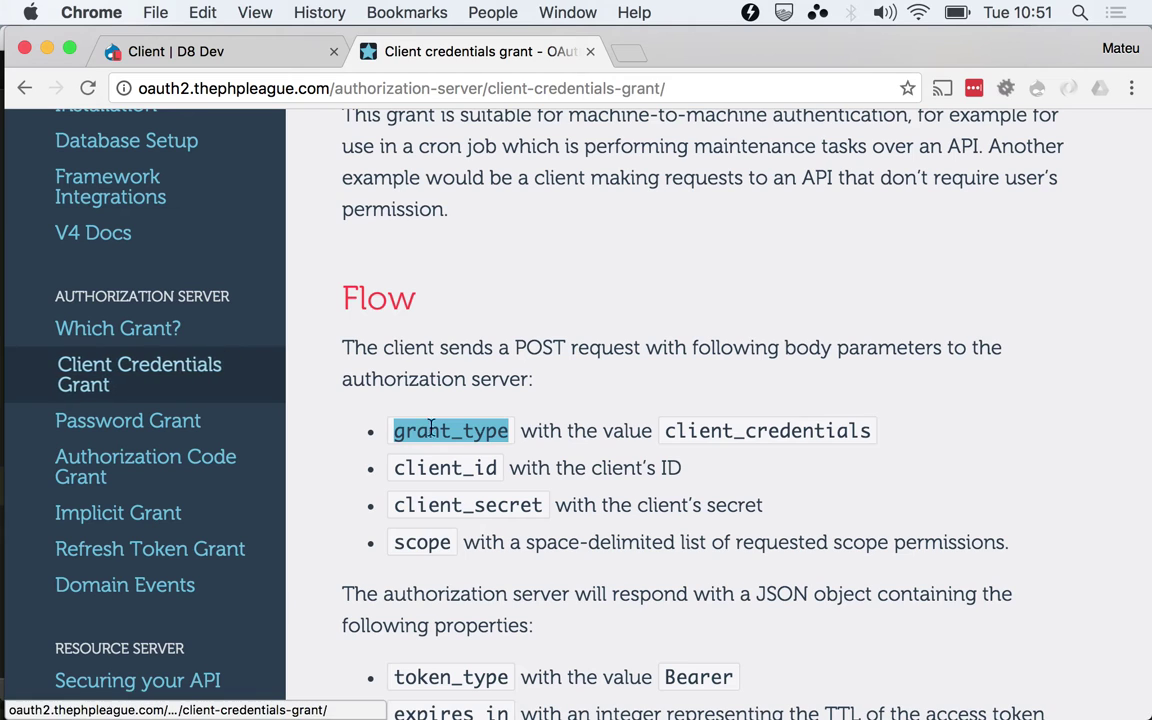
key(super+Tab)
key(super+v)
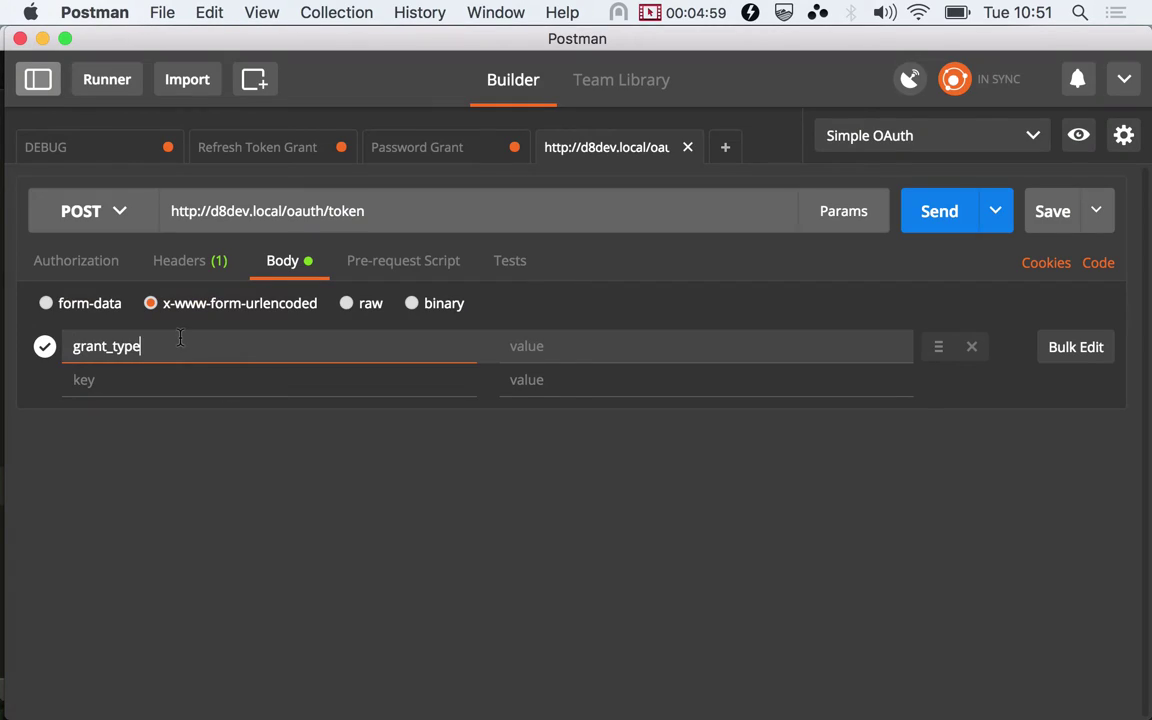
key(super+Tab)
double_click(728, 432)
key(super+c)
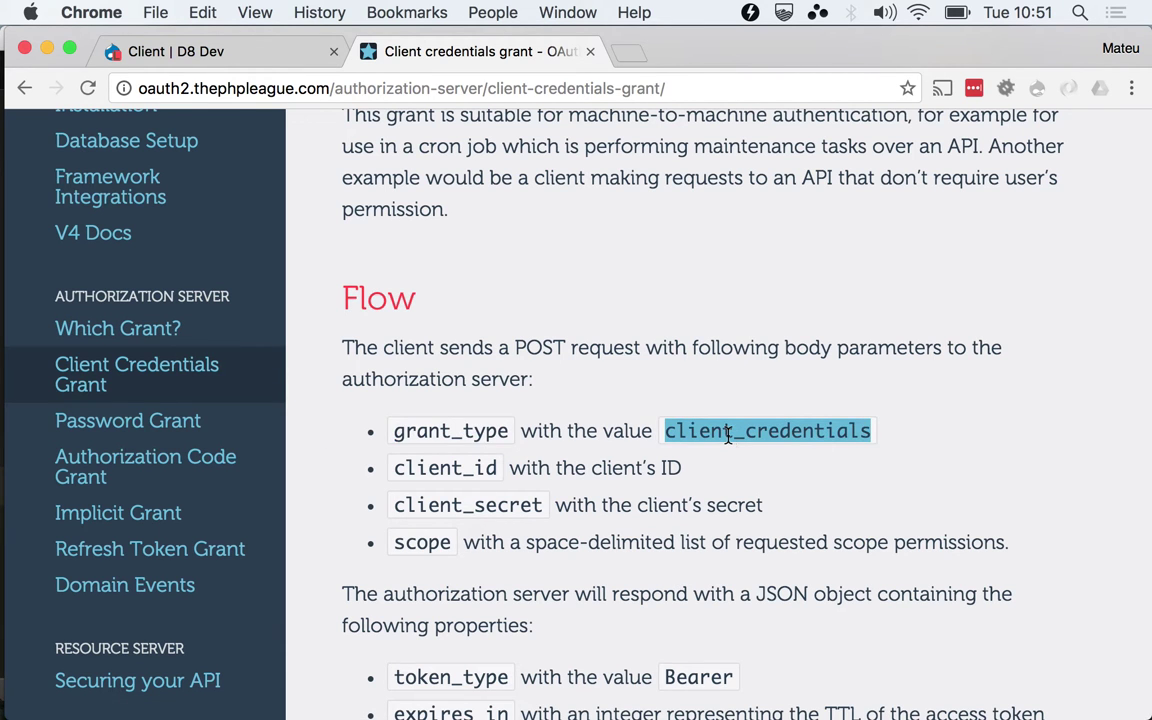
key(super+Tab)
key(Tab)
key(super+v)
Add client_id with the Java cron job client's UUID as its value
click(375, 380)
key(super+Tab)
double_click(434, 467)
key(super+c)
key(super+Tab)
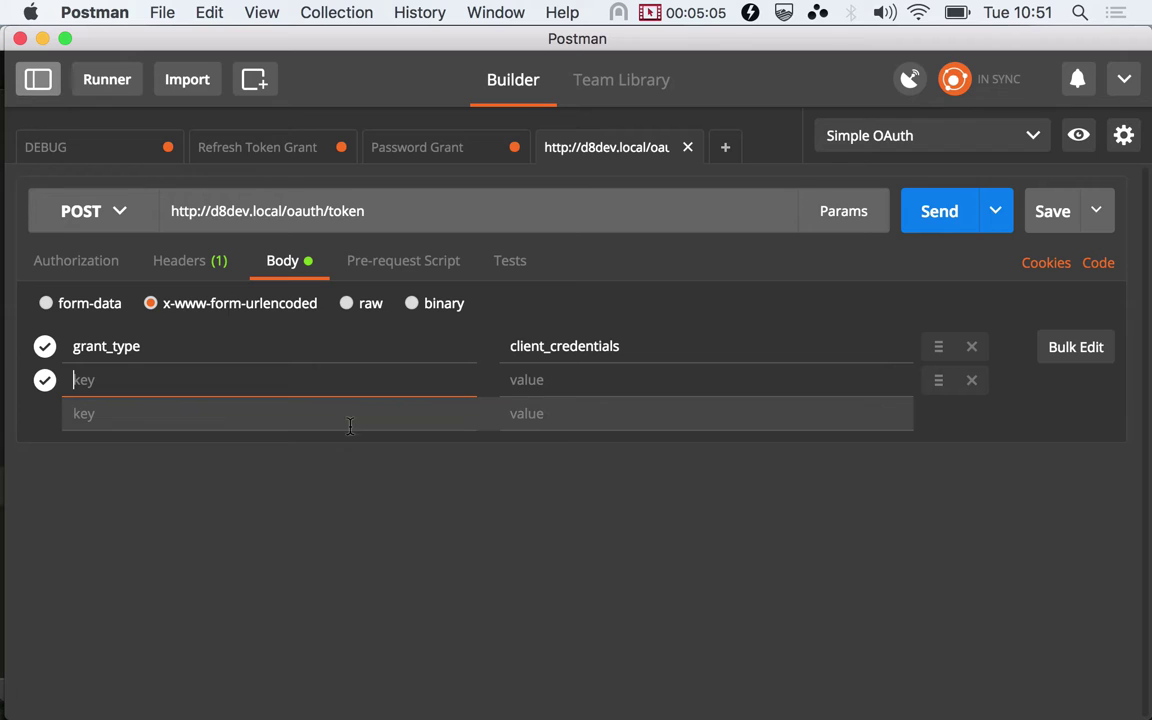
key(super+v)
key(super+Tab)
click(272, 60)
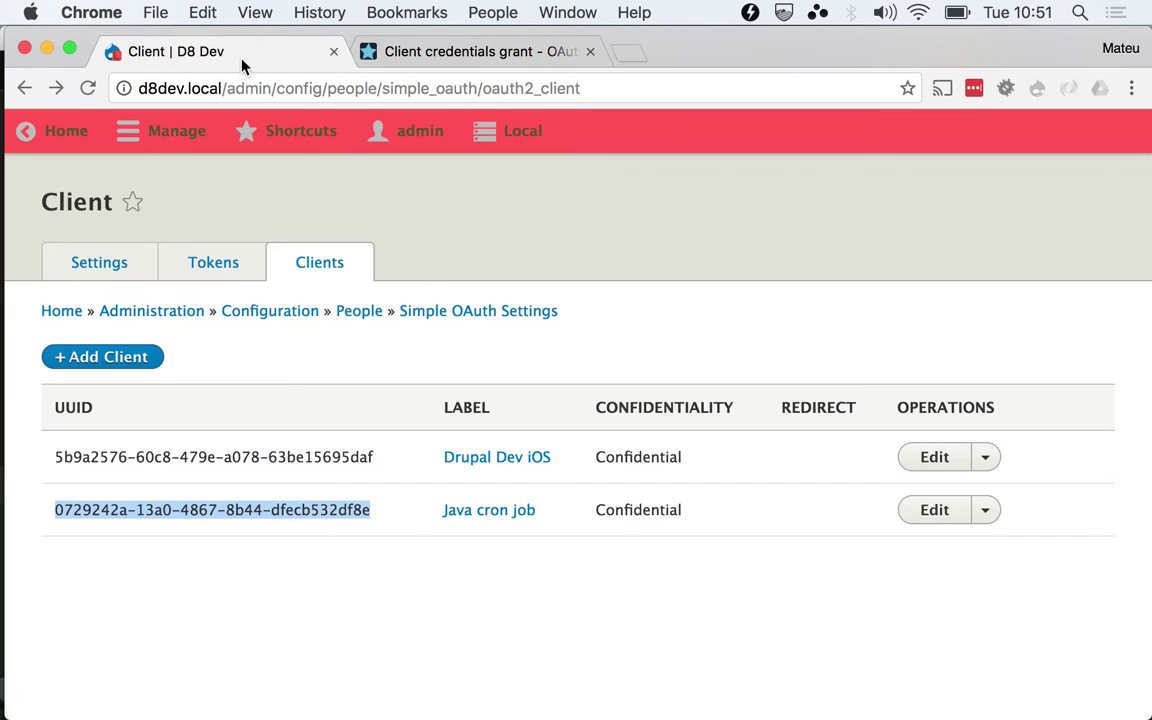
key(super+c)
key(super+Tab)
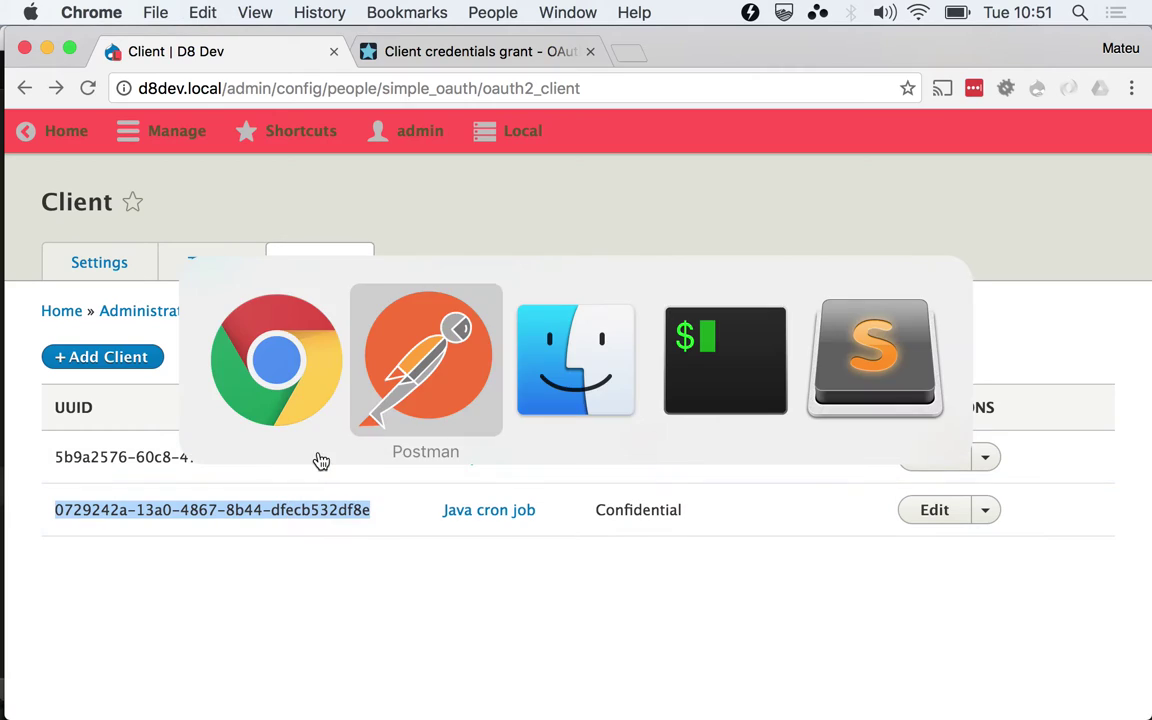
key(Tab)
key(super+v)
key(Tab)
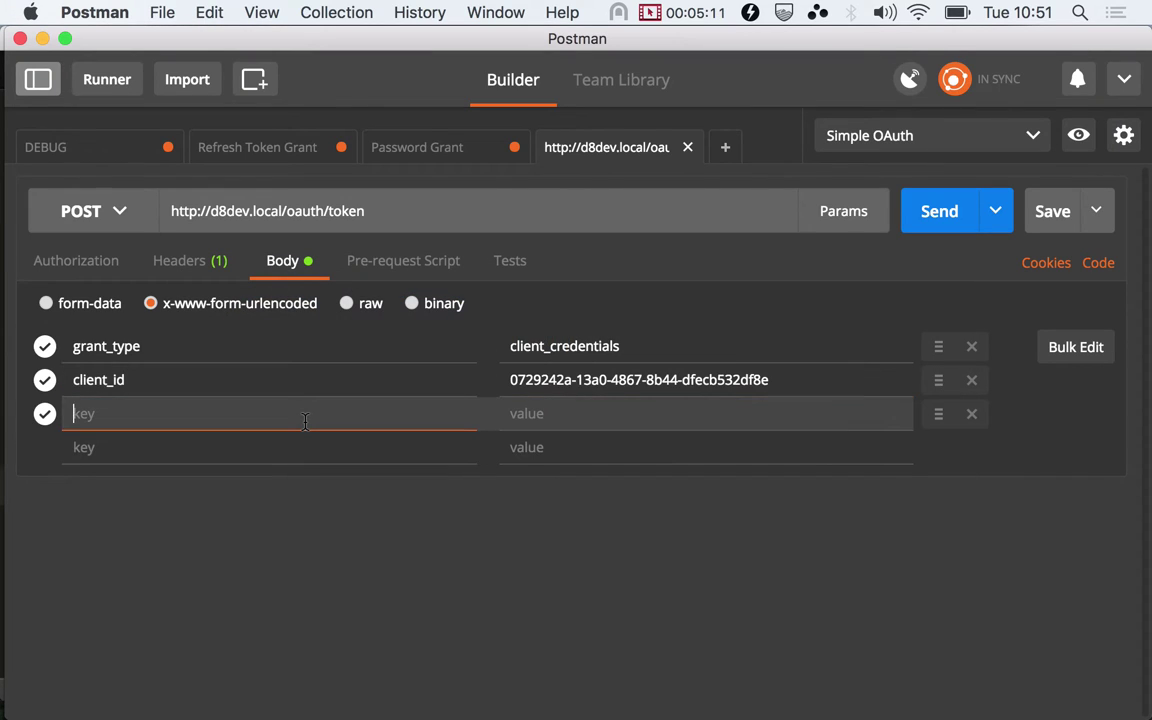
Add client_secret and fill in the client's secret as its value
key(super+Tab)
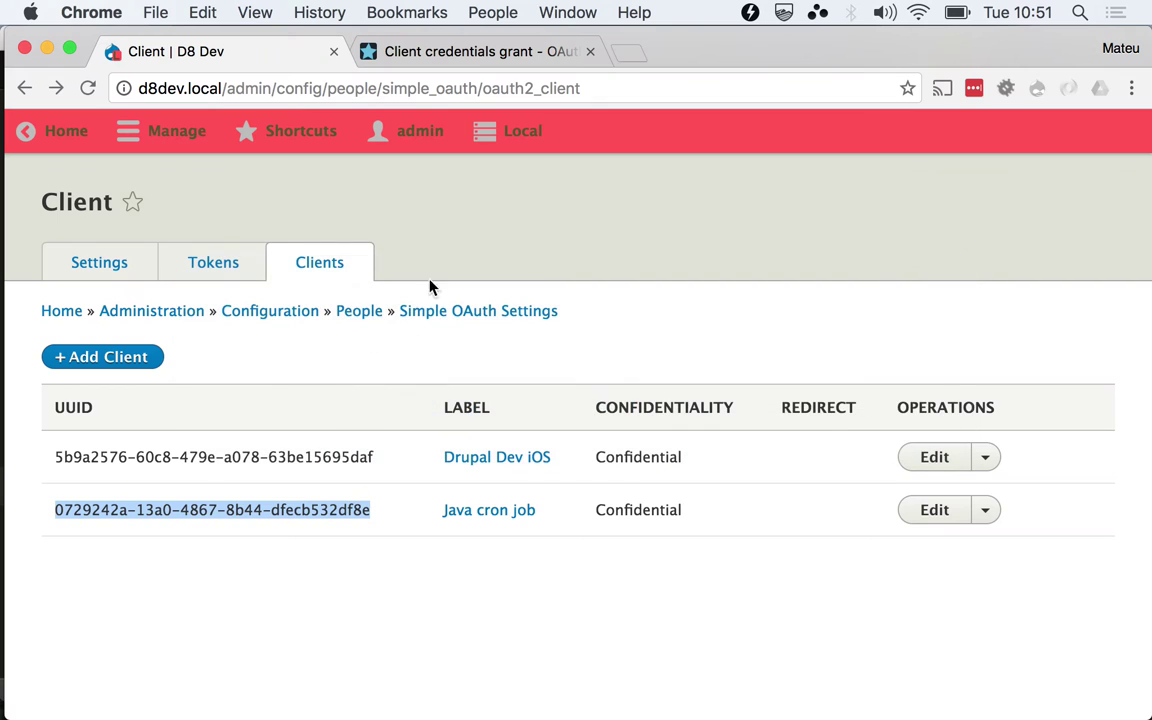
click(449, 48)
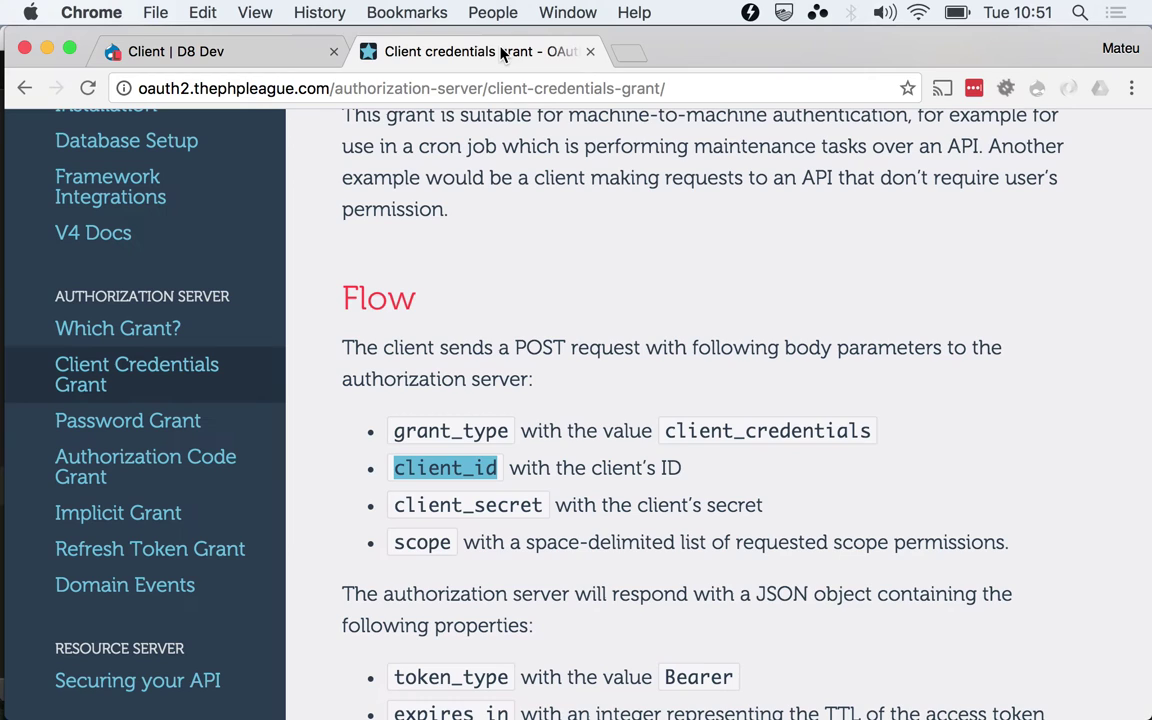
double_click(420, 505)
key(super+c)
key(super+Tab)
key(super+v)
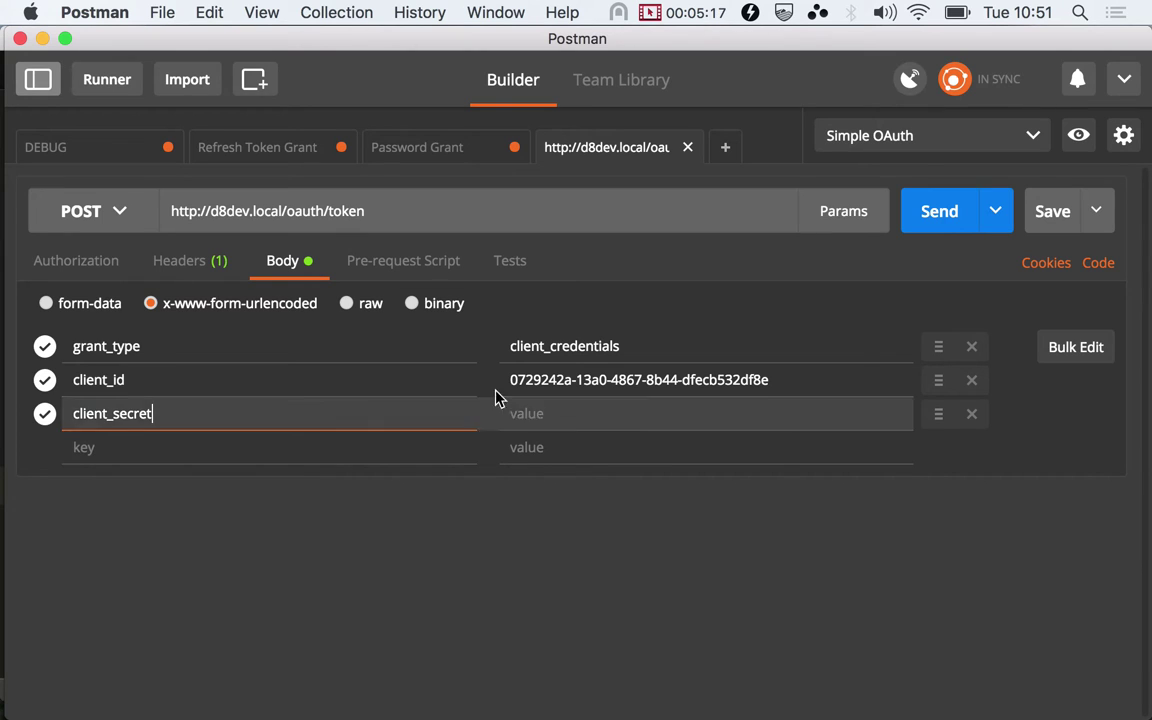
click(563, 405)
text(123456)
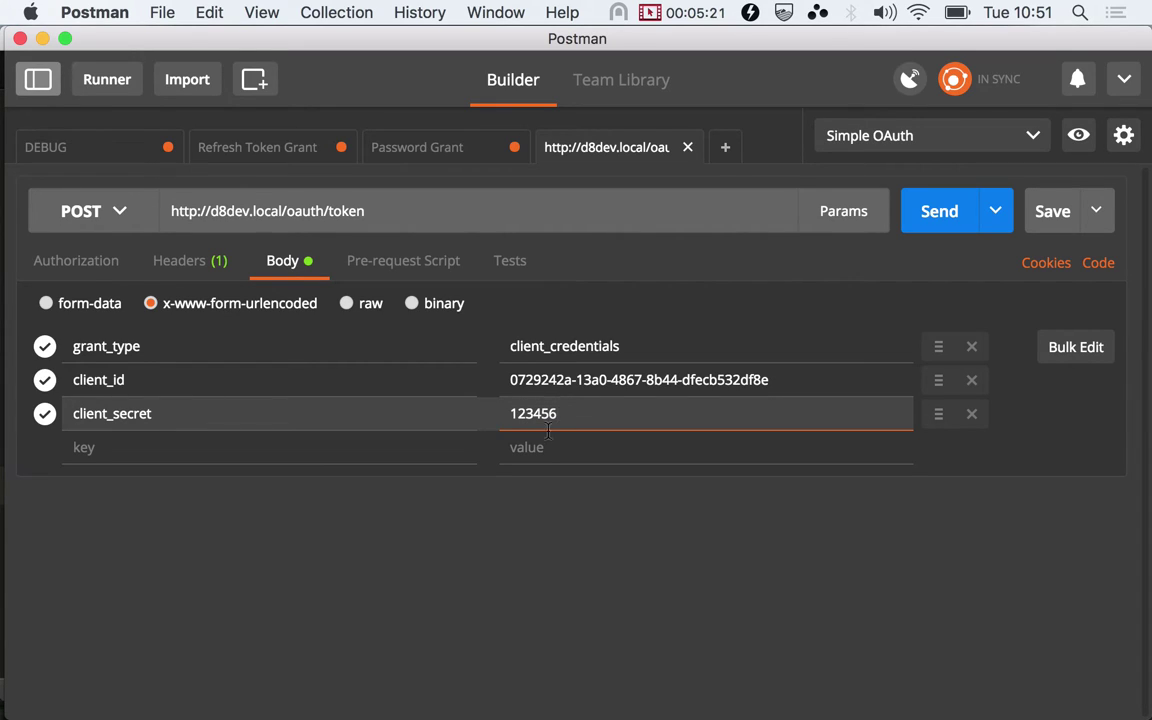
click(341, 456)
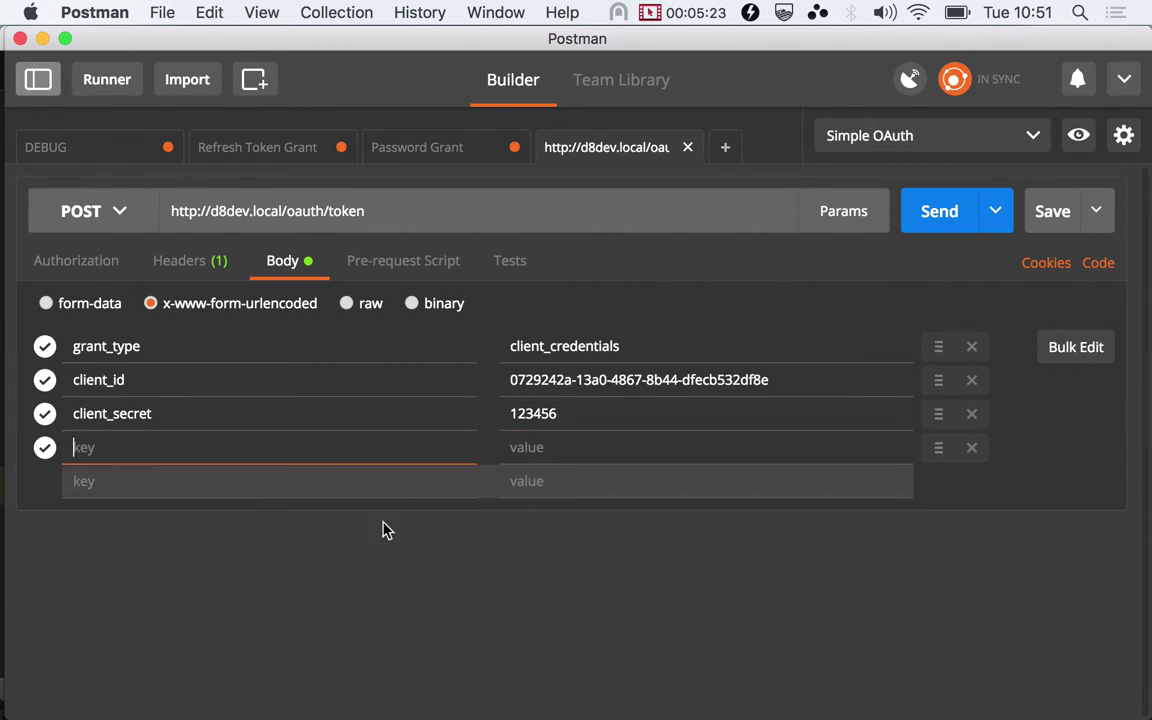
Review the token_type, expires_in and access_token response properties in the docs
key(super+Tab)
scroll(544, 586, down, 5)
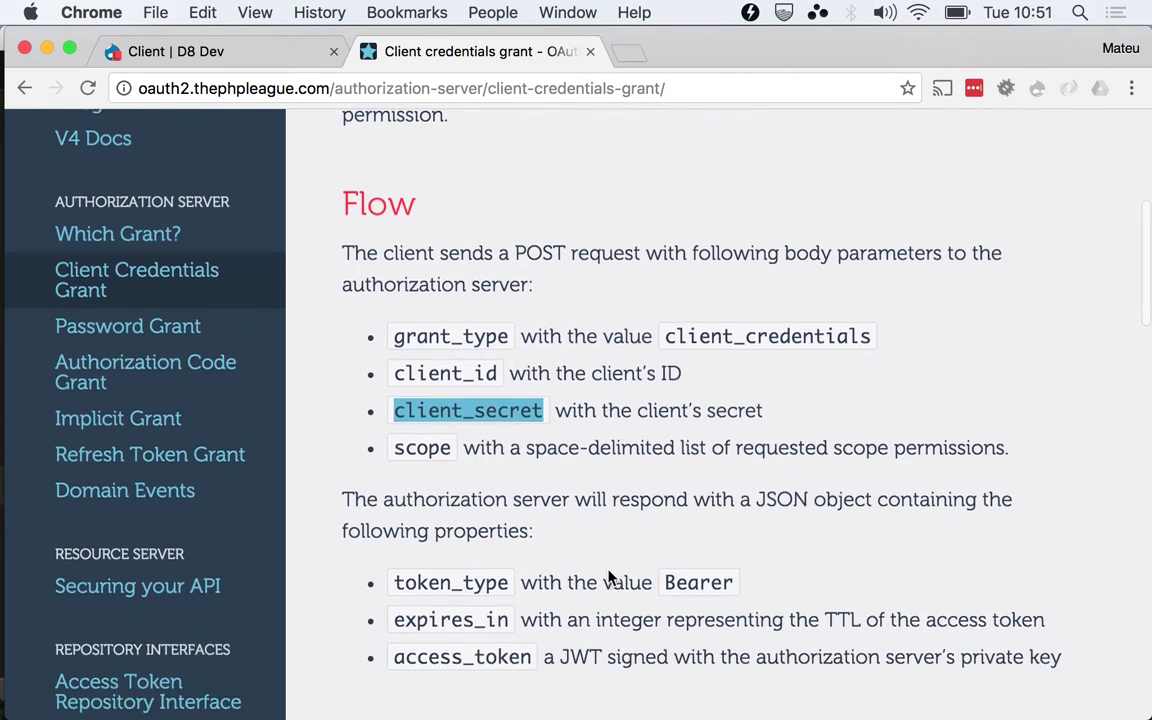
double_click(494, 494)
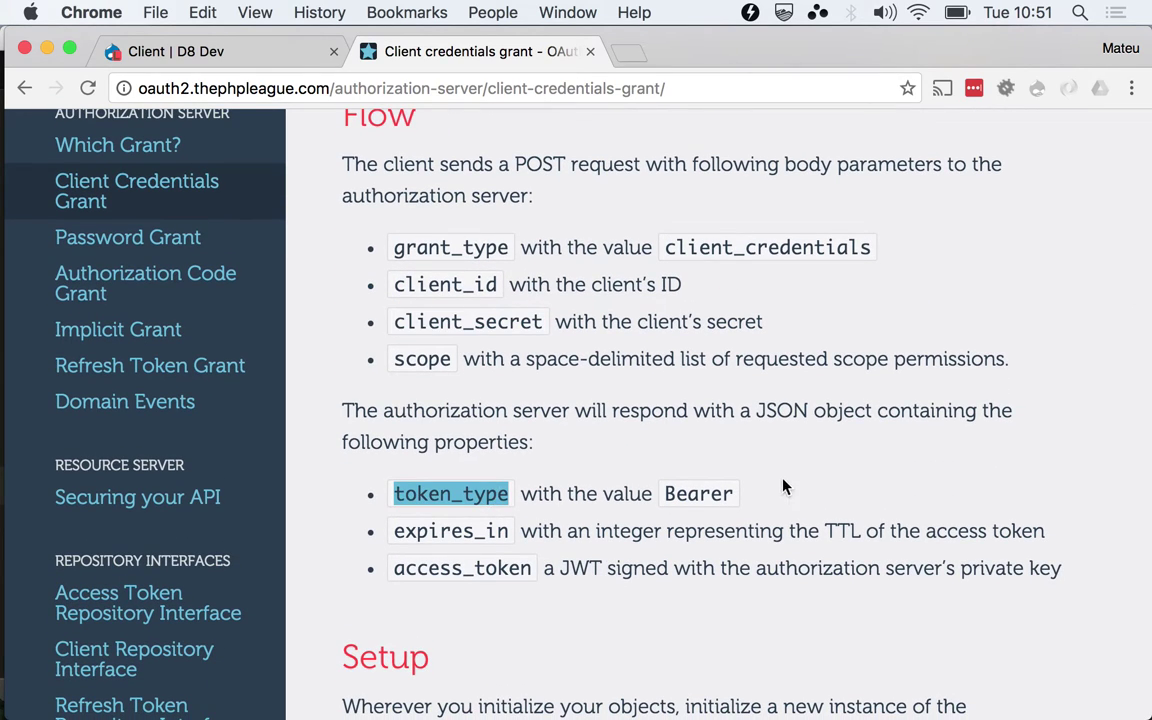
double_click(504, 521)
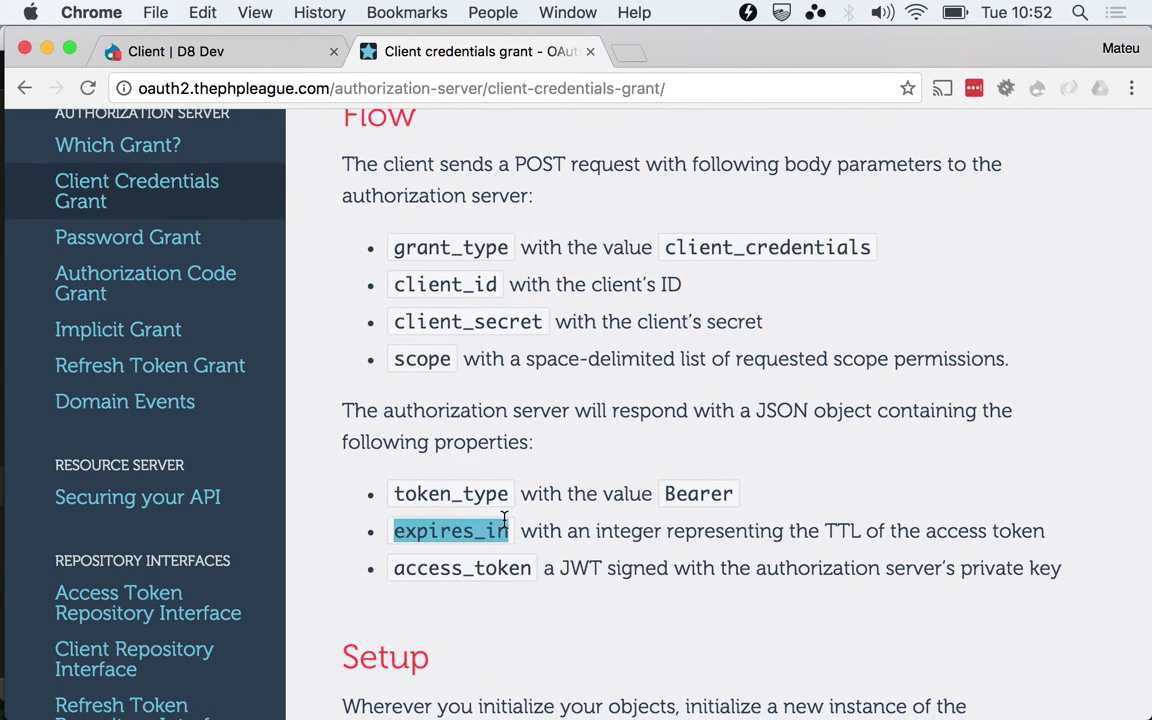
double_click(520, 567)
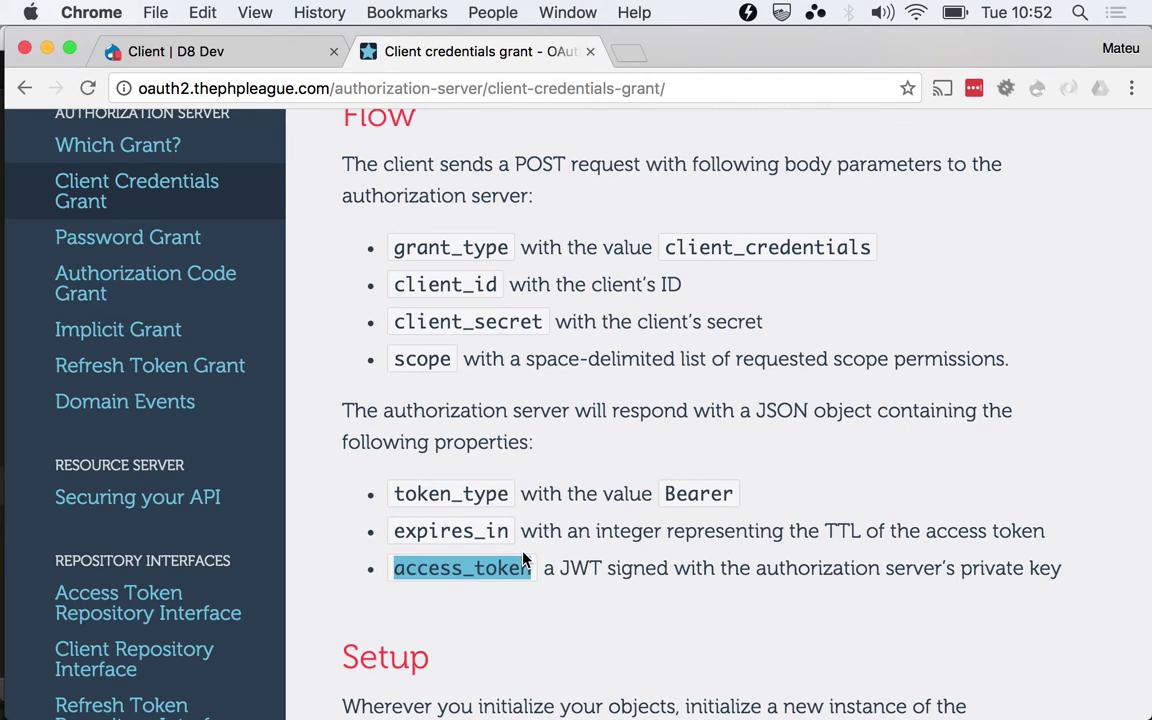
scroll(522, 560, down, 5)
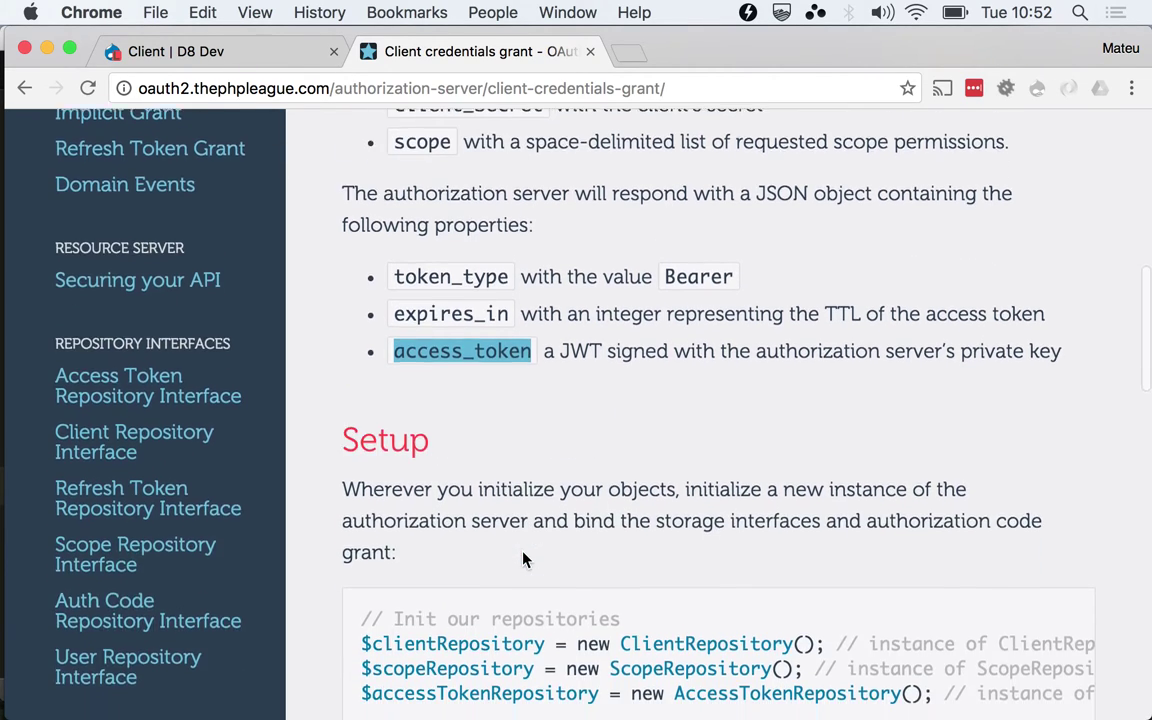
scroll(522, 555, up, 4)
scroll(522, 552, up, 8)
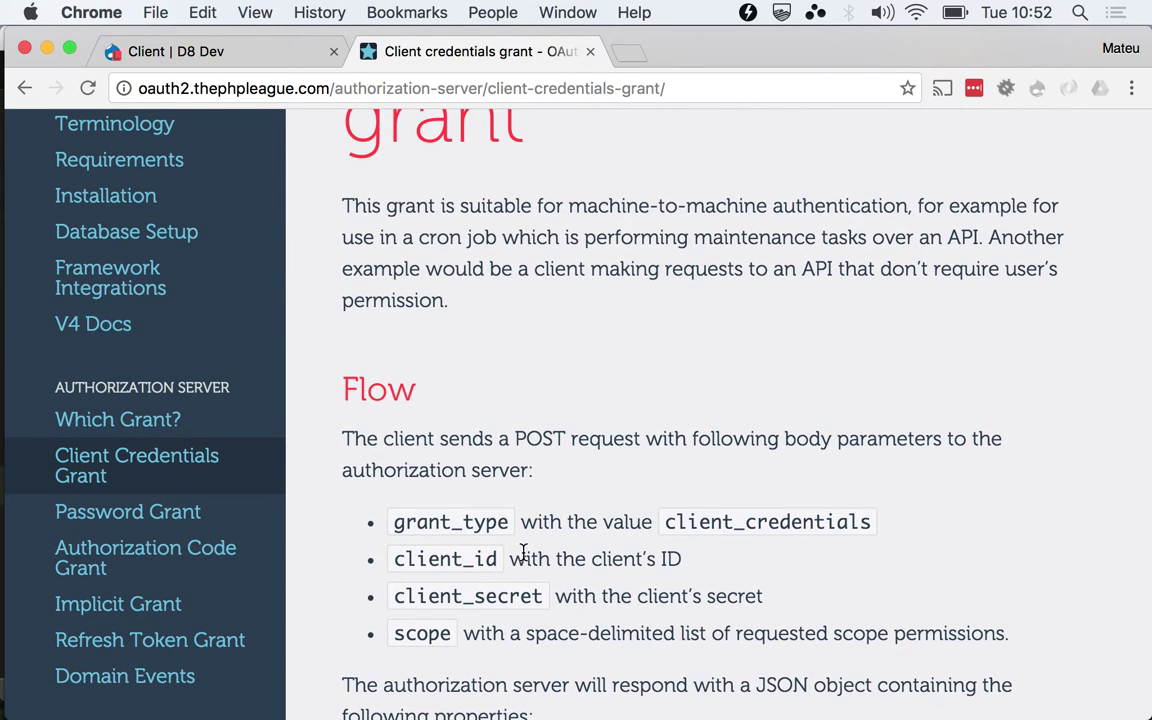
key(super+Tab)
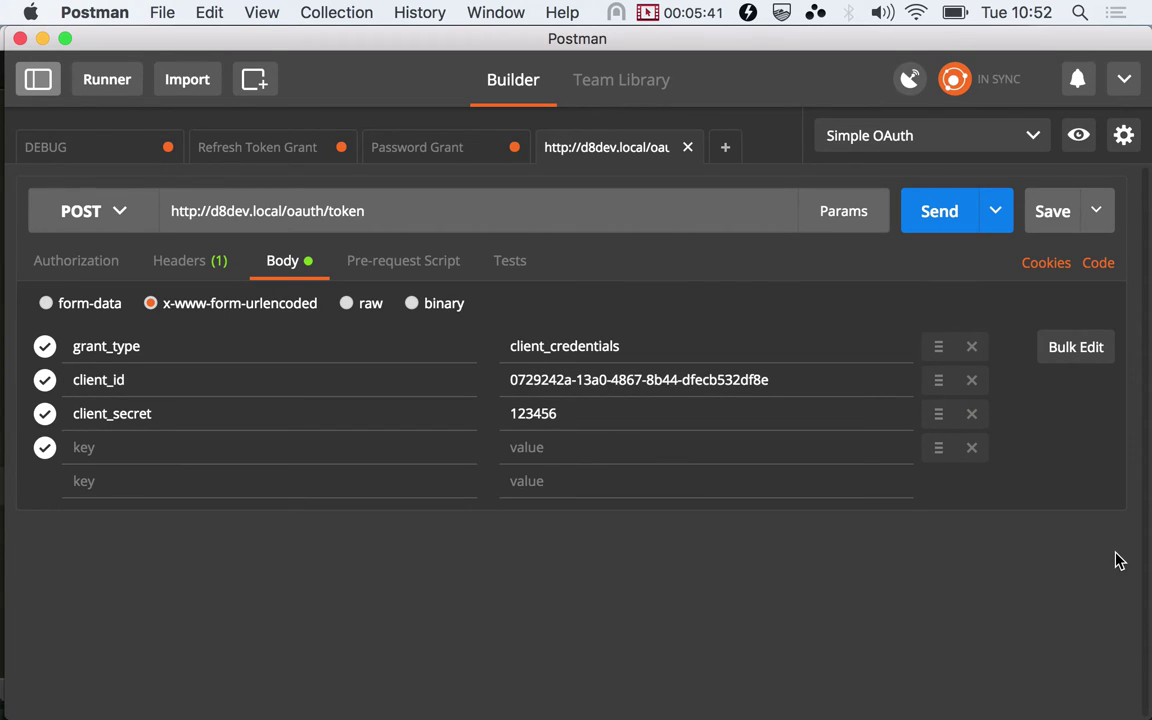
Delete the empty body row, send the token request, and select the returned access_token
click(973, 448)
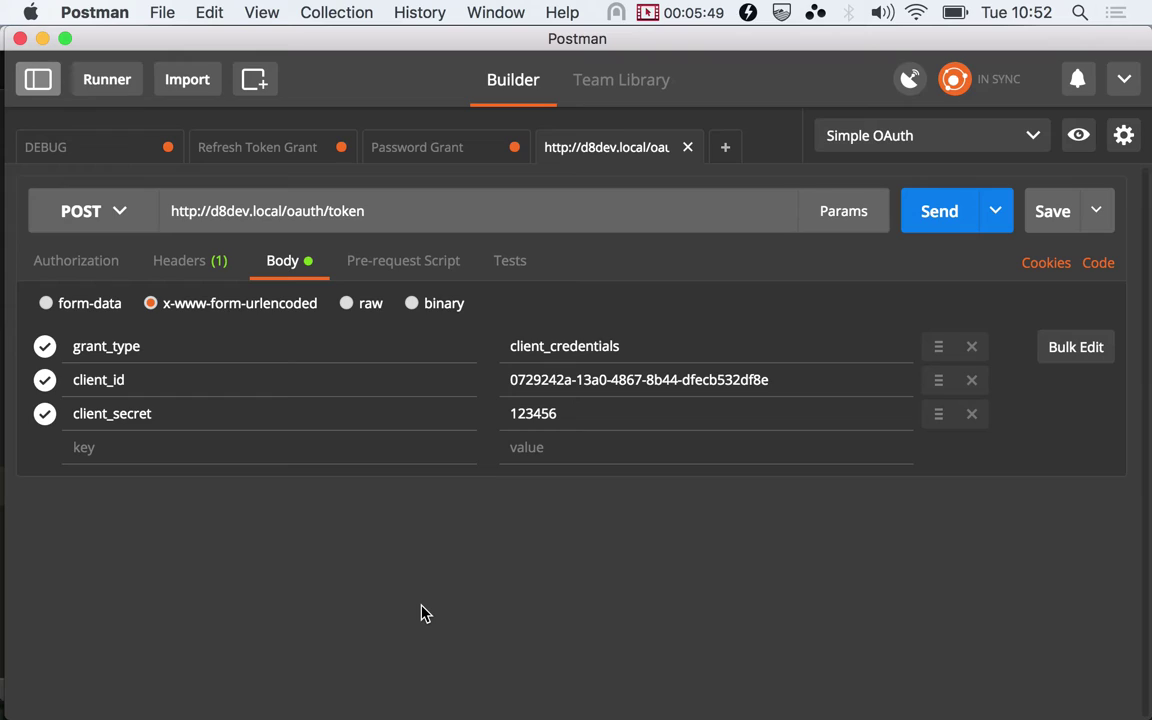
click(937, 215)
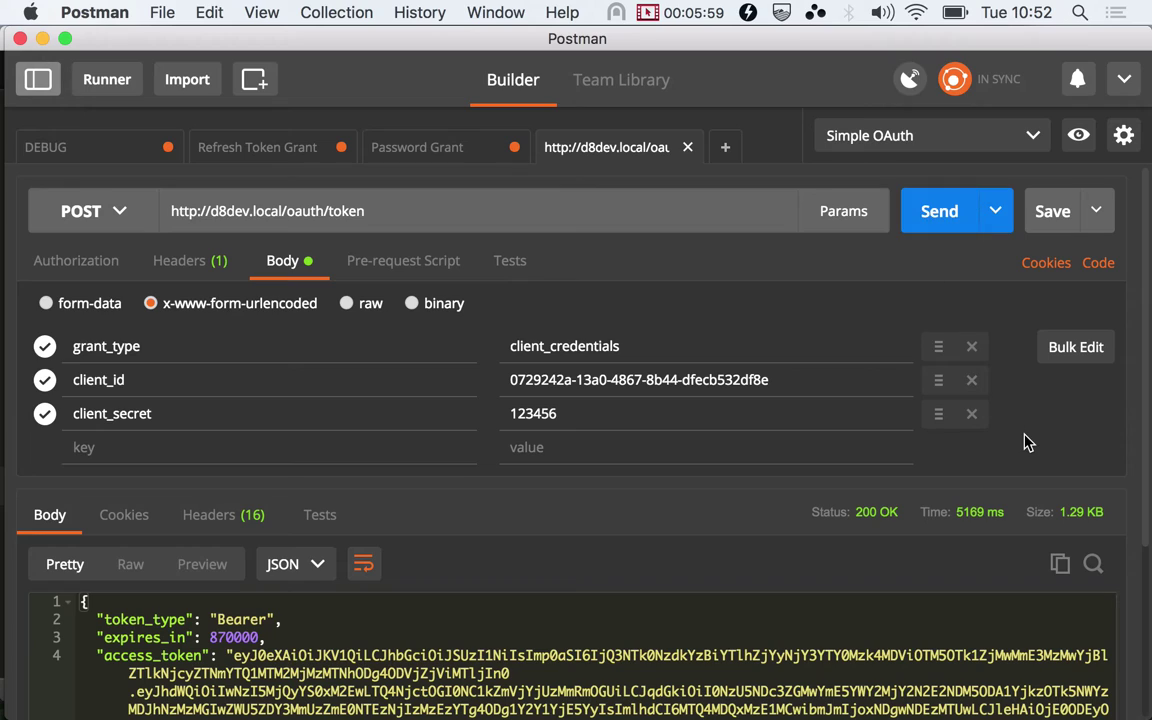
scroll(5, 497, down, 5)
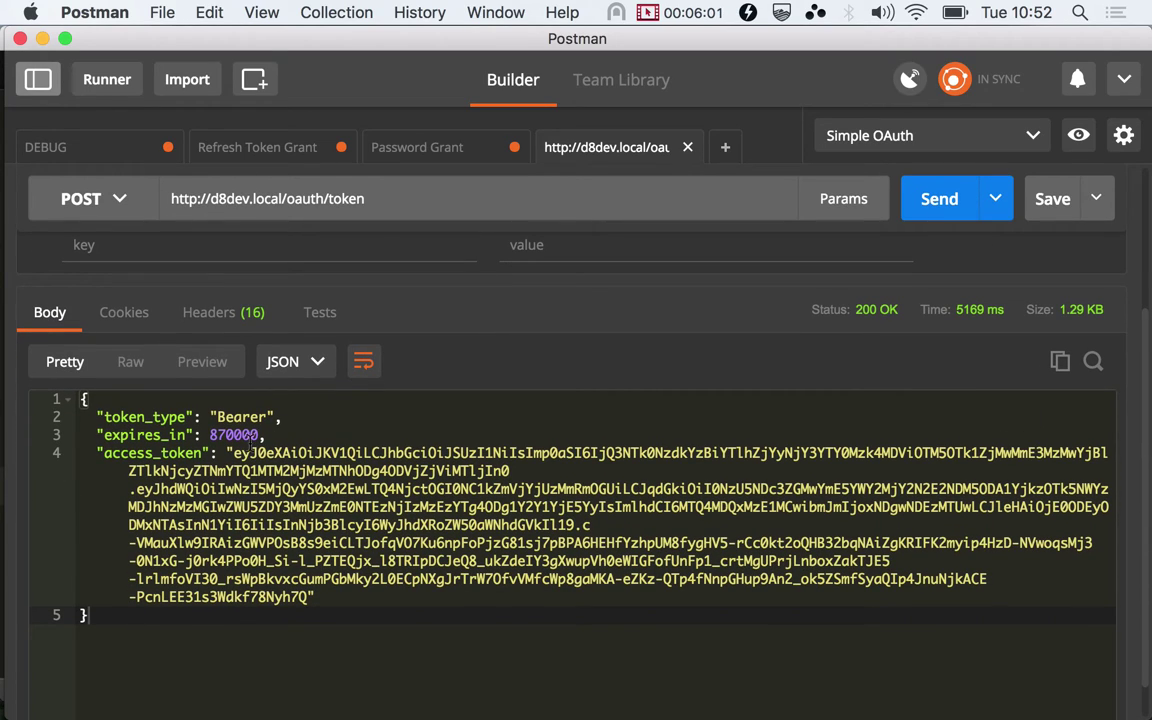
drag(233, 453, 311, 596)
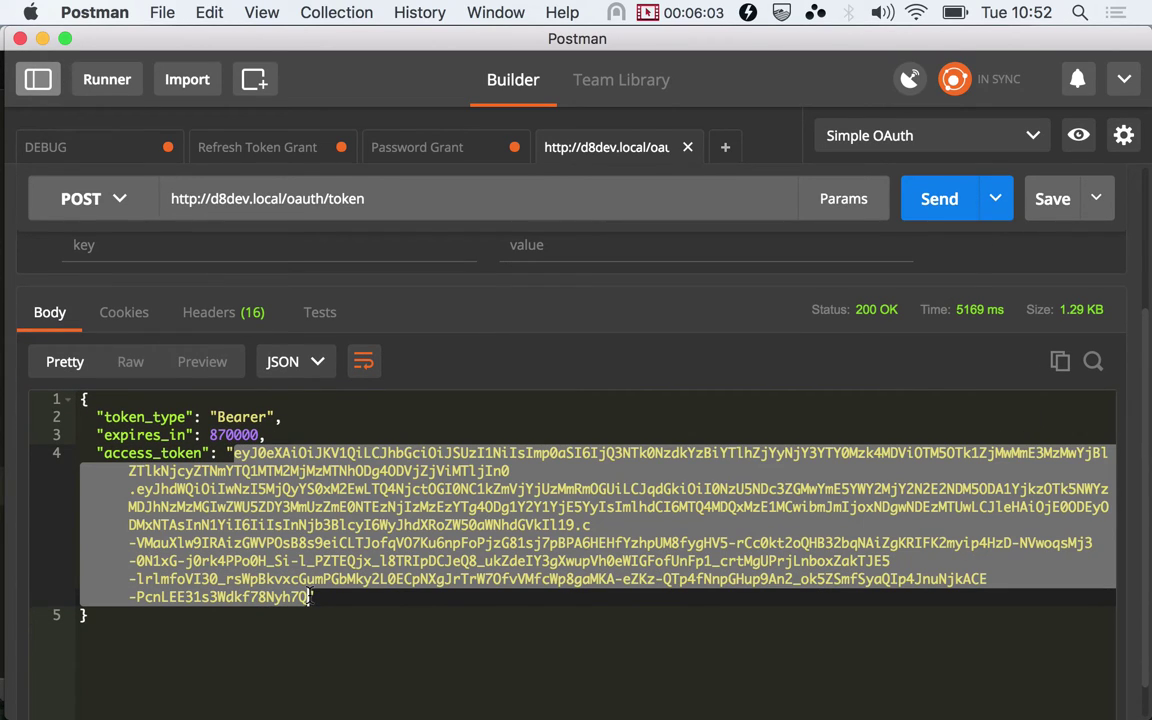
Switch to DEBUG and close the Refresh Token Grant and Password Grant tabs without saving
click(74, 136)
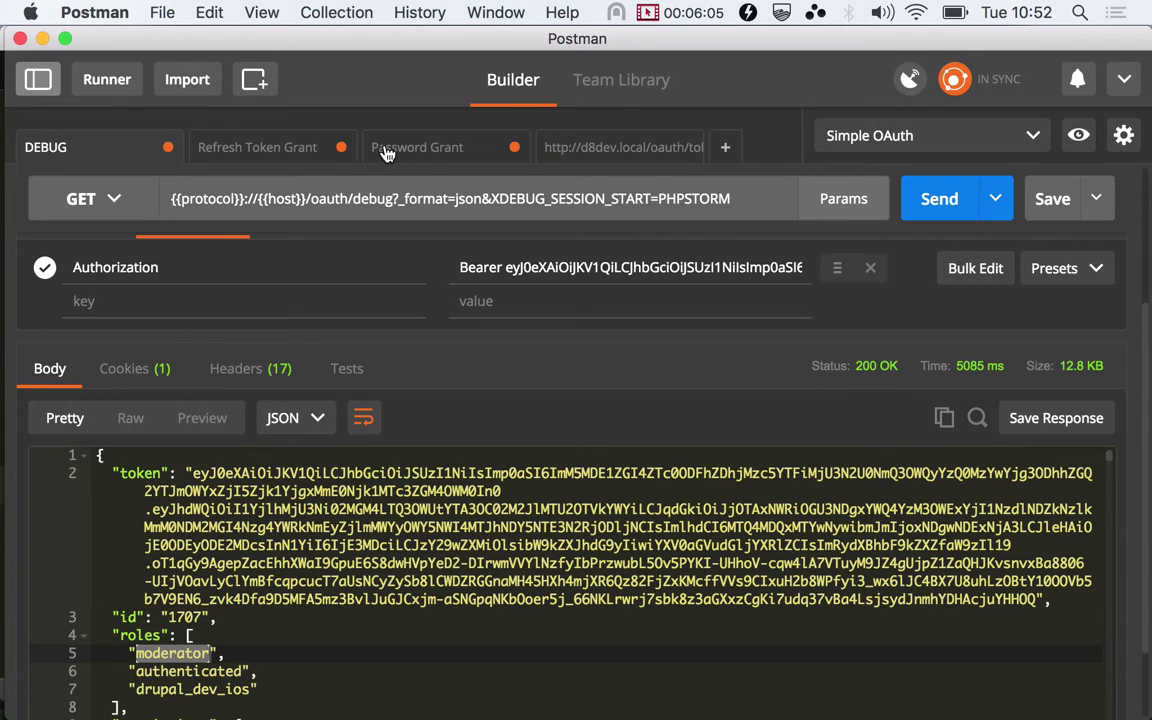
click(342, 147)
click(385, 466)
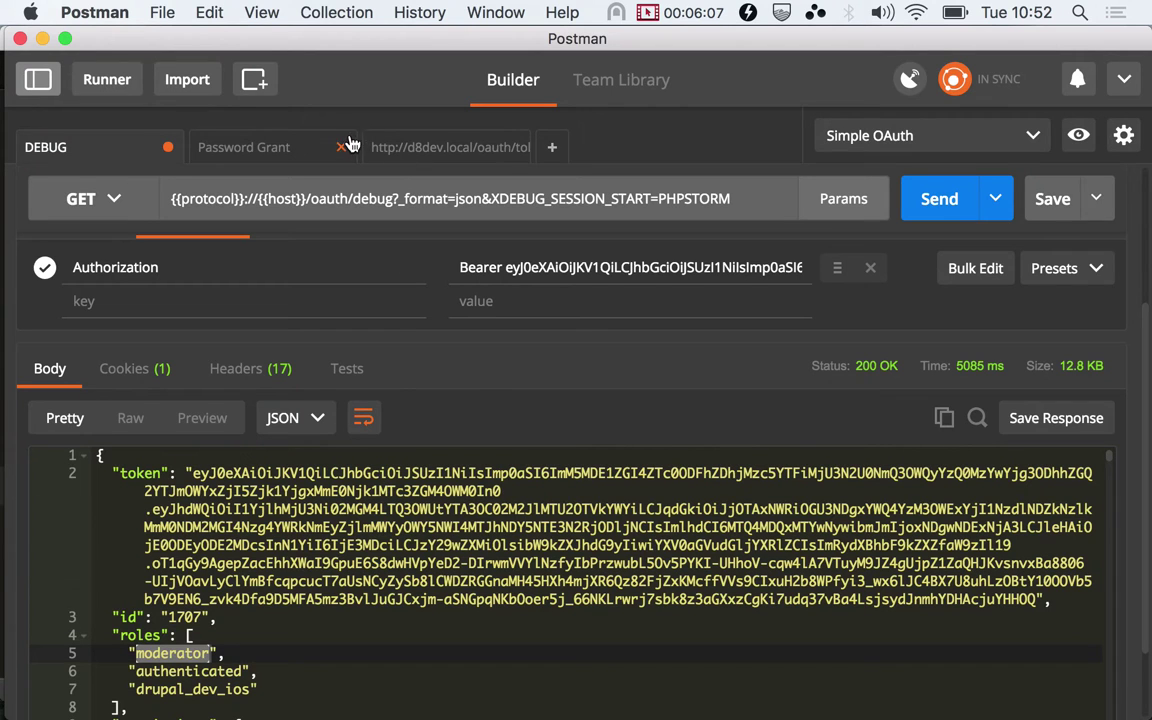
click(343, 146)
click(380, 468)
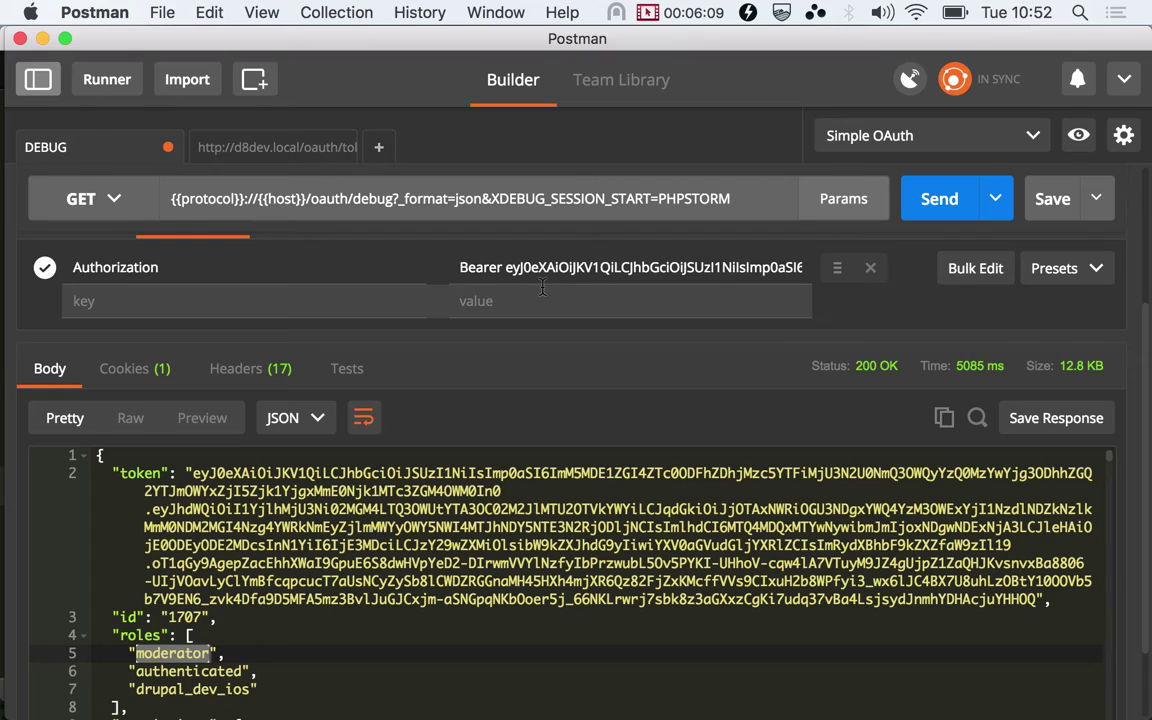
Replace the Bearer token in the Authorization header with the new one and resend
click(512, 270)
key(shift+super+Right)
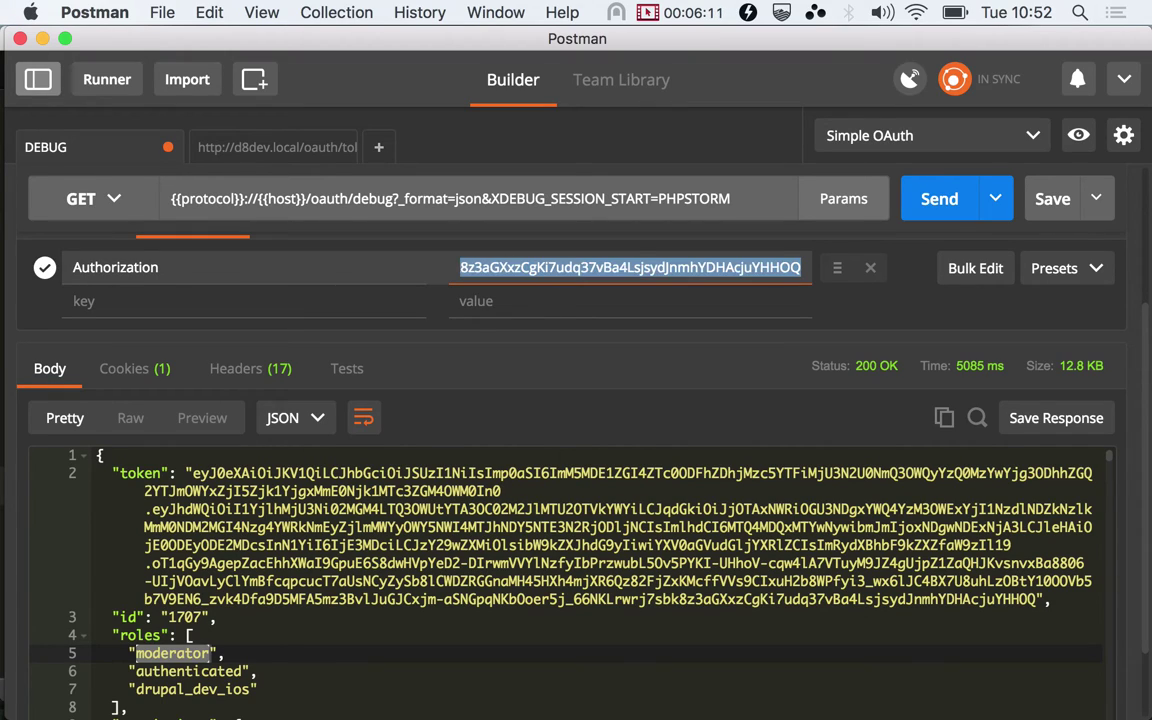
key(super+v)
click(460, 267)
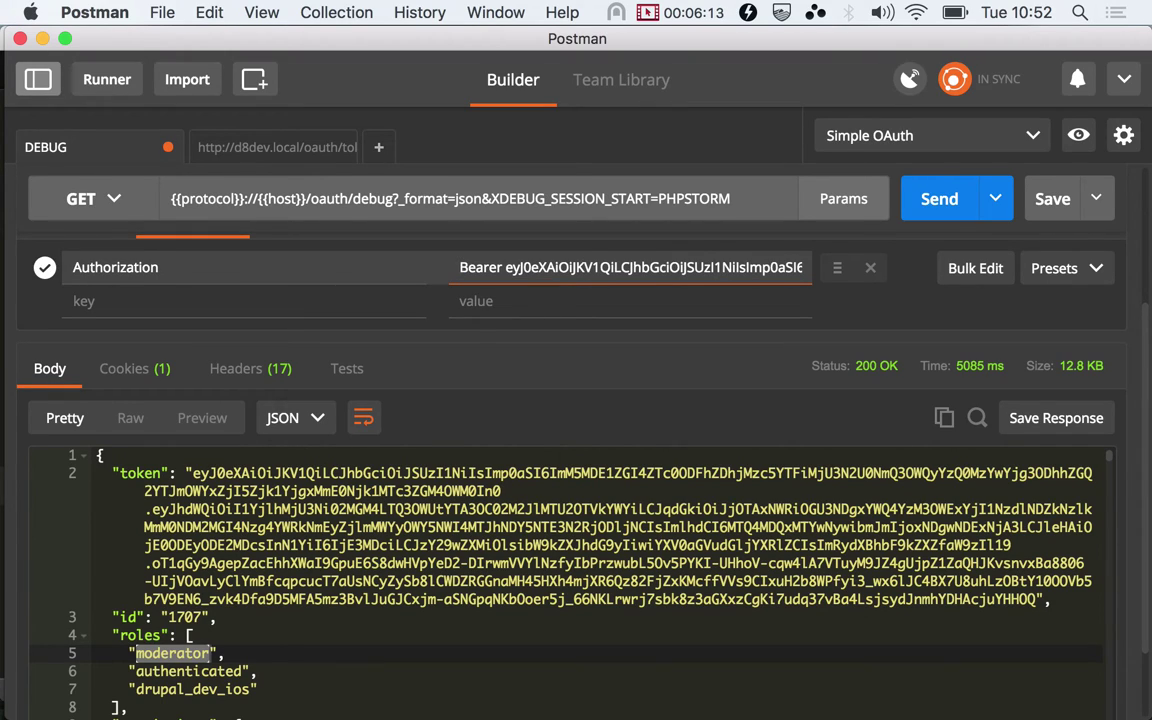
scroll(243, 455, down, 2)
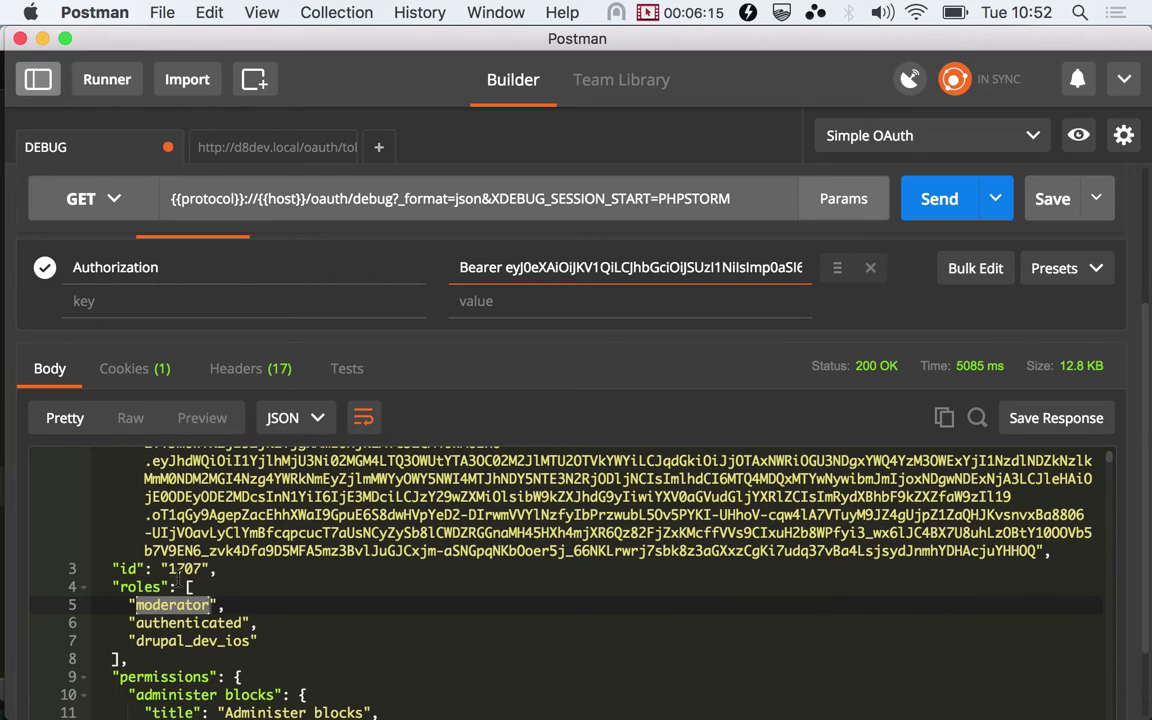
double_click(186, 568)
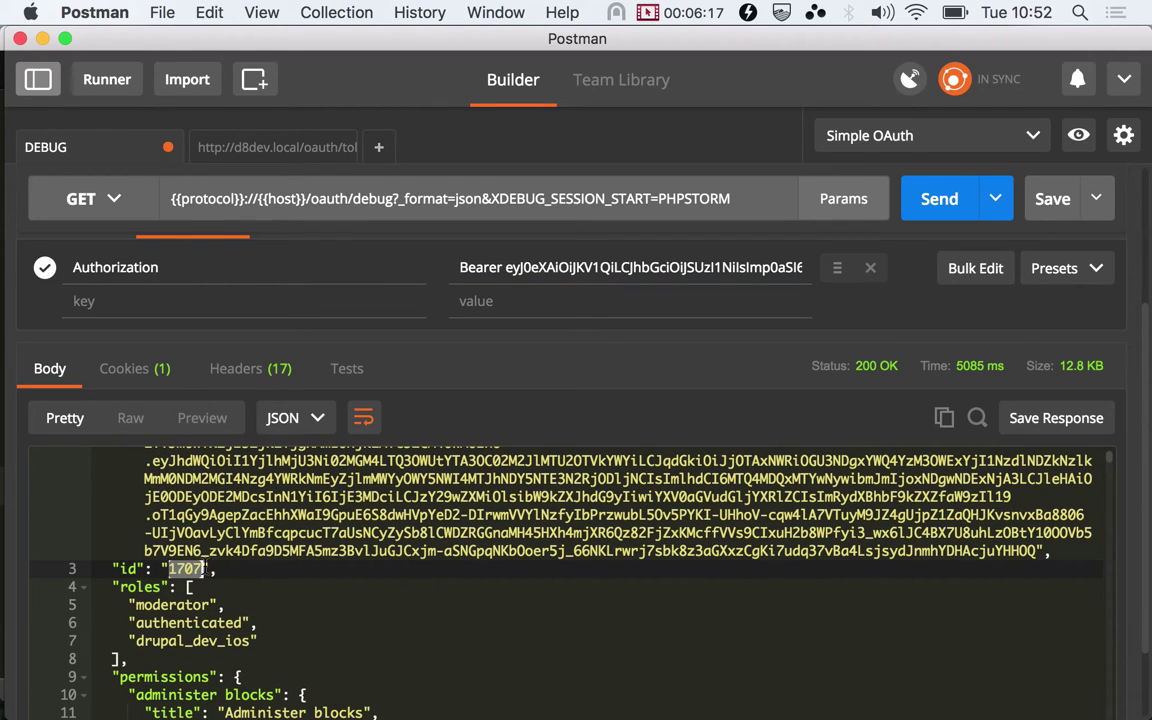
click(927, 201)
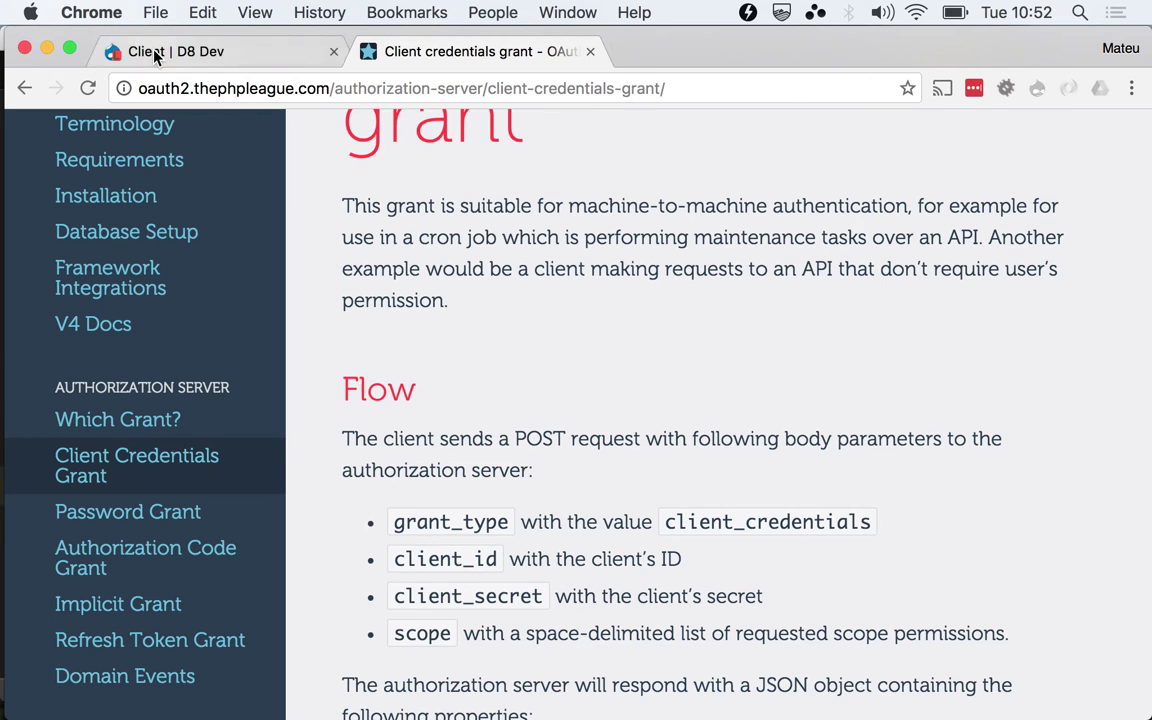
Check the Java cron job client's user in Drupal, then return to the Postman response
click(138, 46)
click(462, 510)
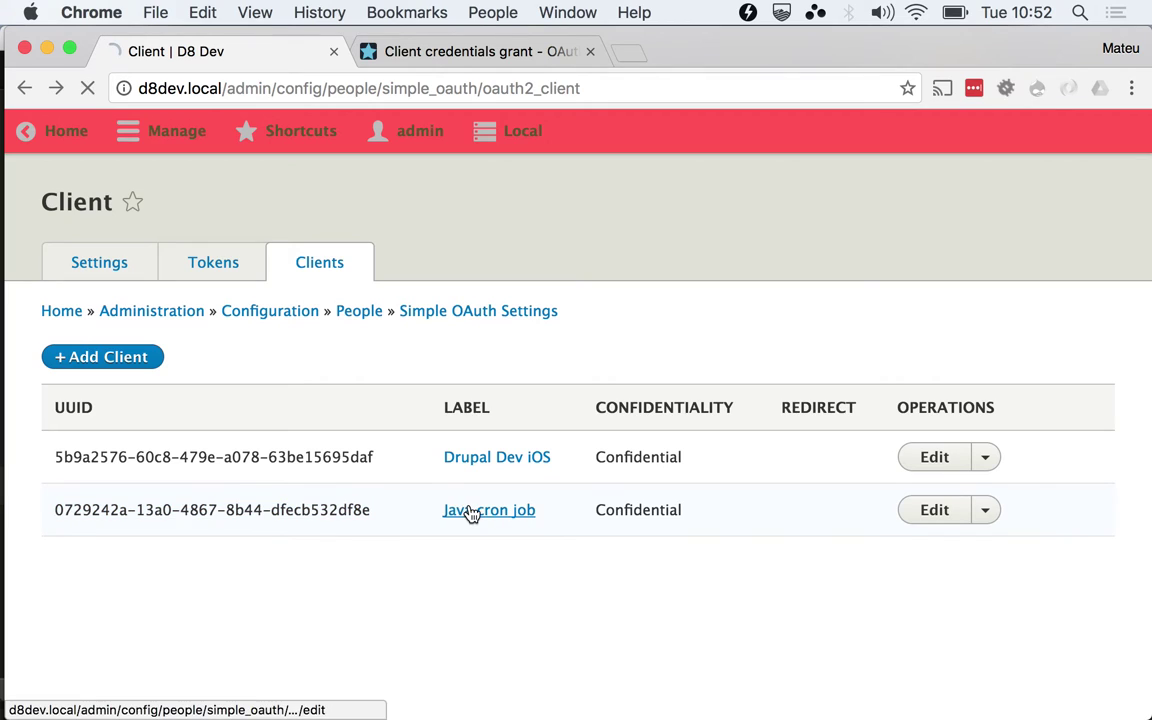
scroll(472, 514, down, 10)
scroll(472, 514, up, 3)
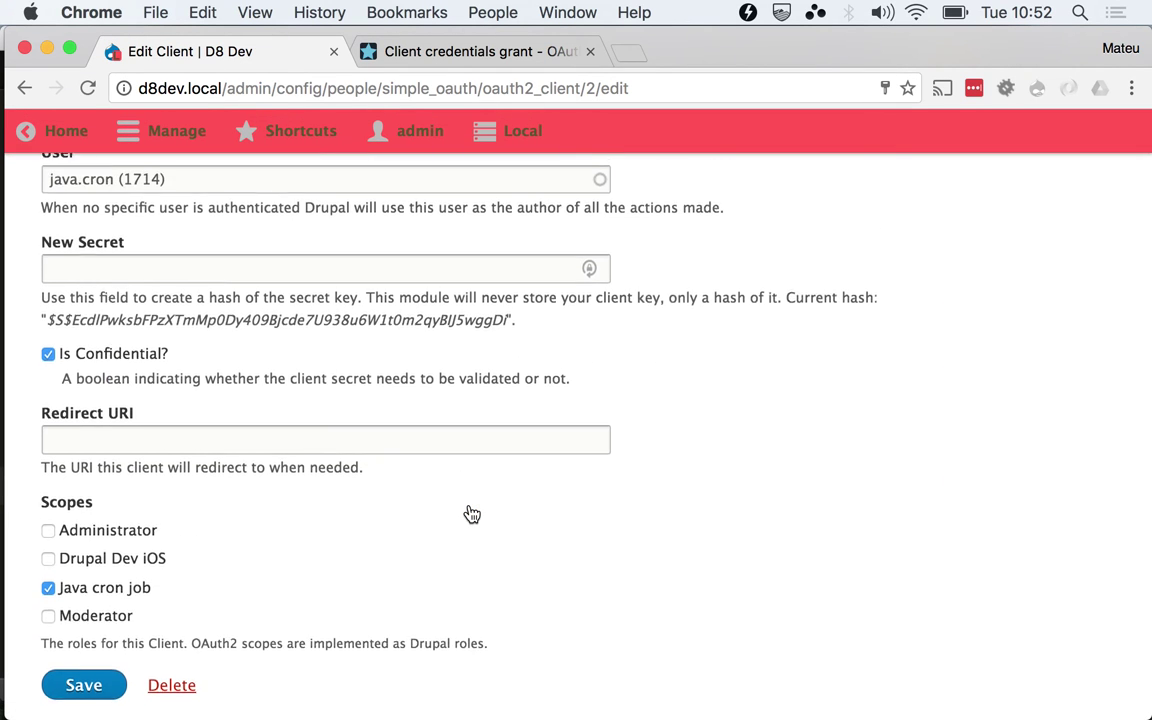
key(super+Tab)
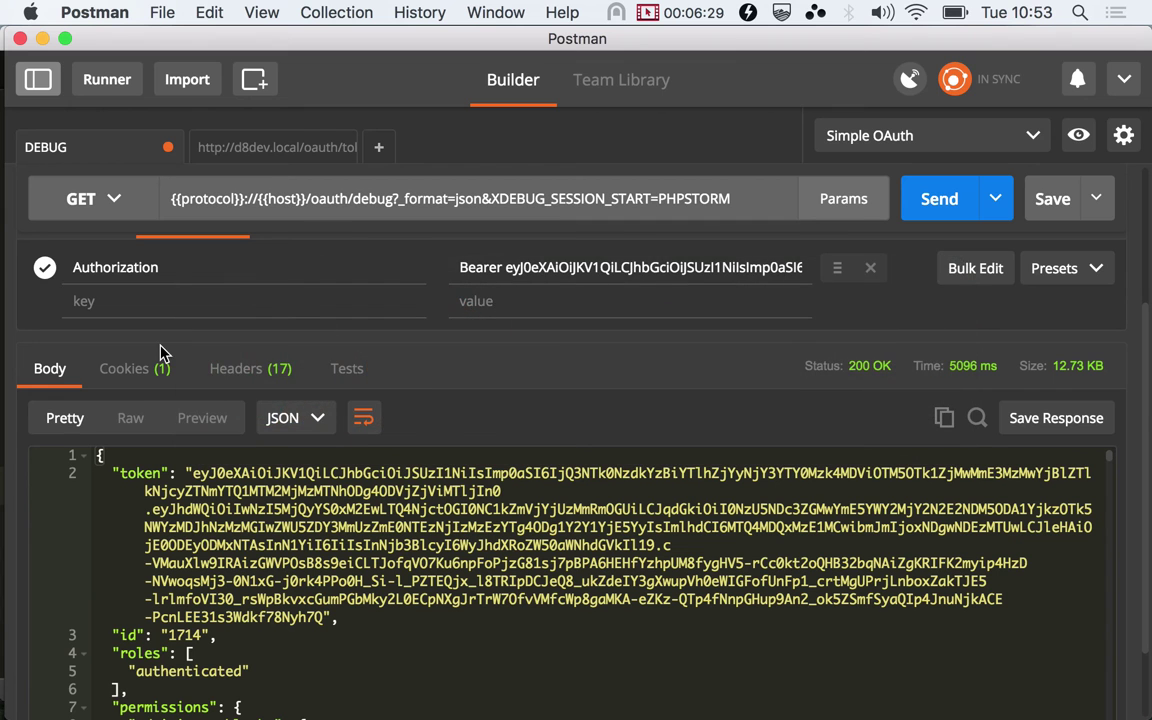
double_click(186, 635)
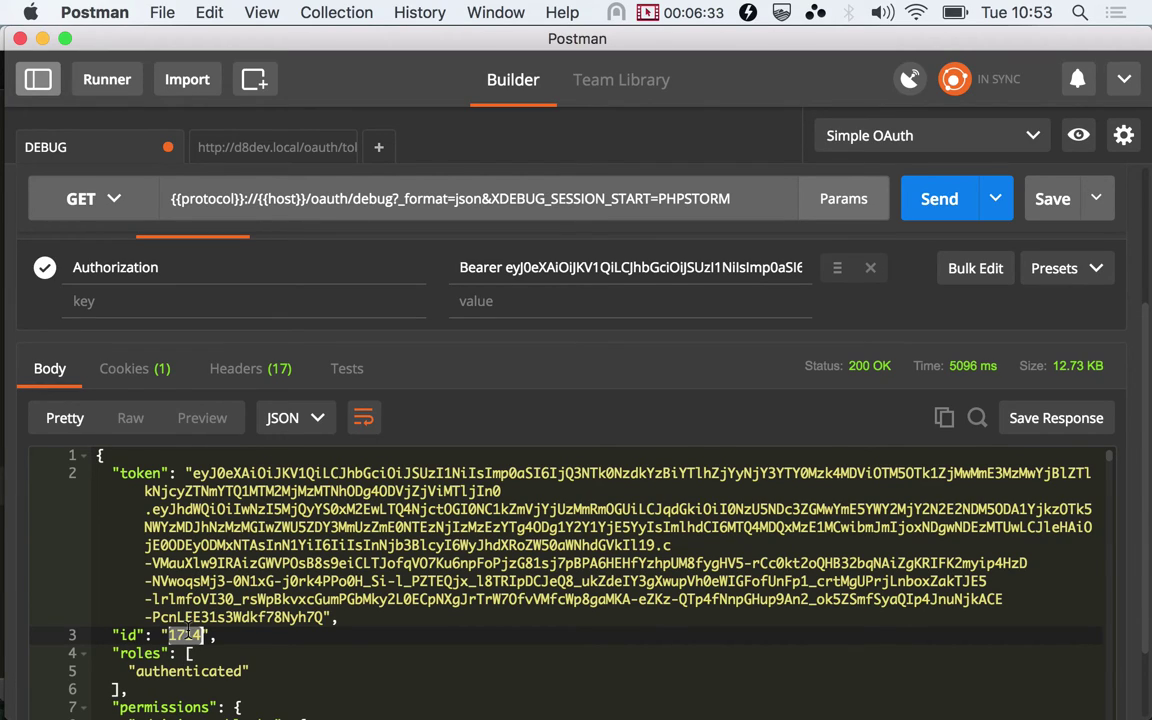
scroll(186, 633, down, 2)
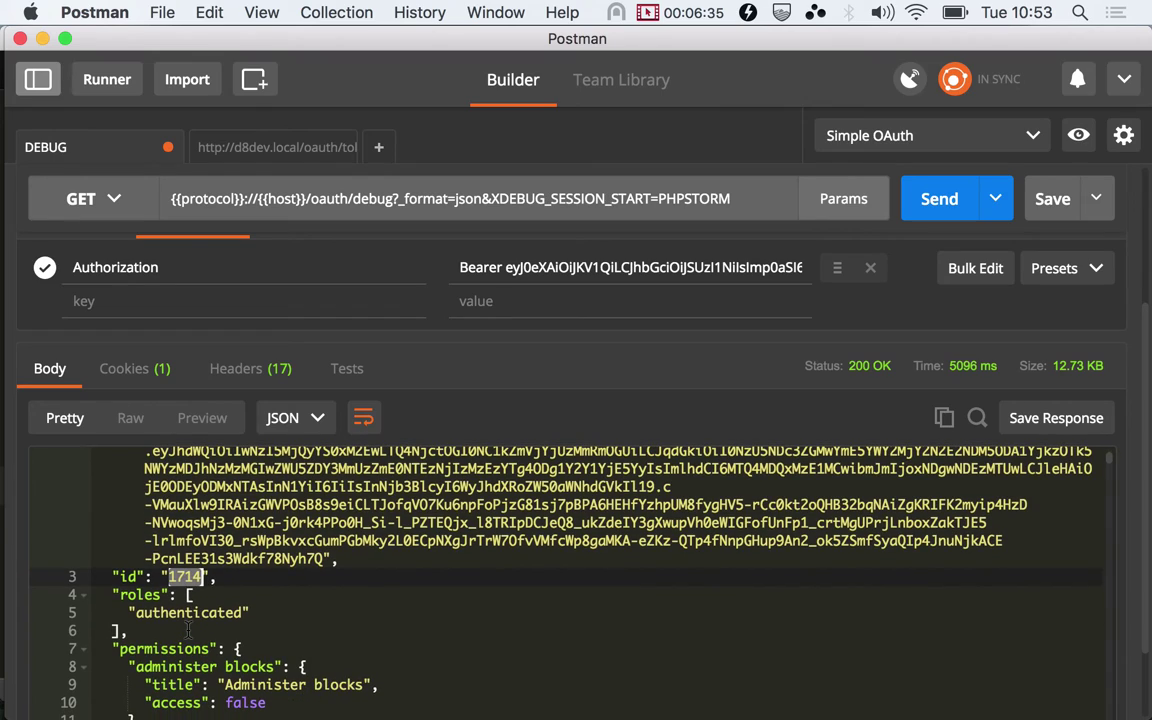
double_click(193, 612)
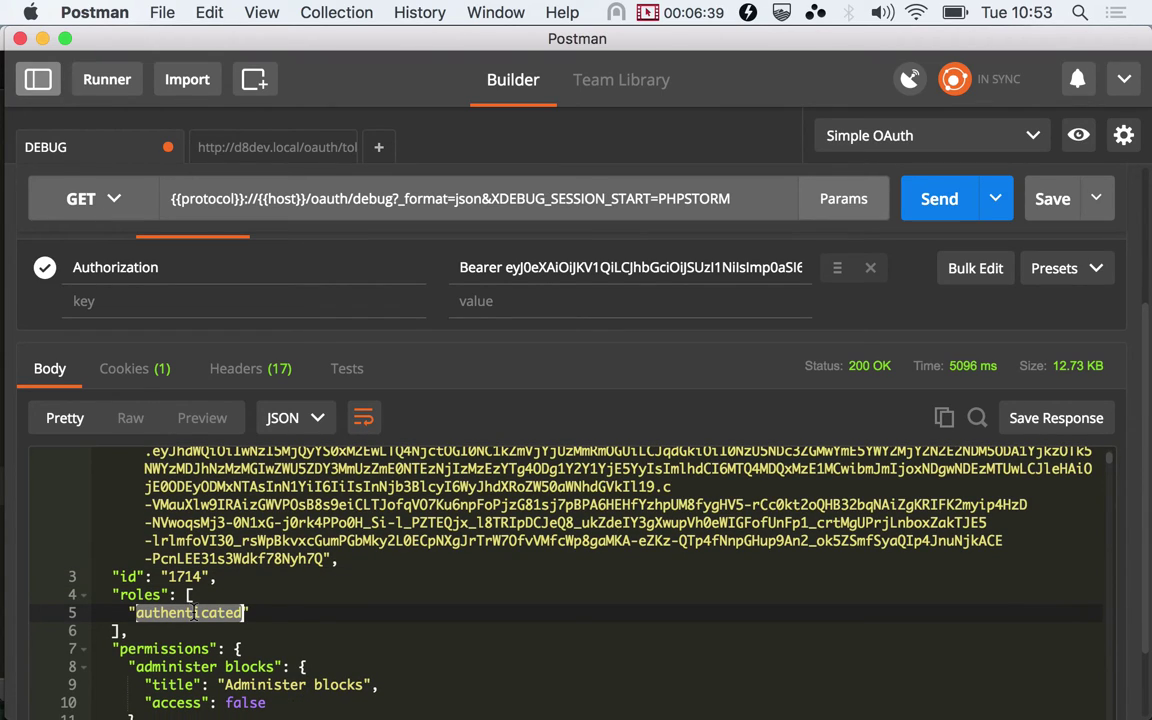
scroll(193, 612, up, 3)
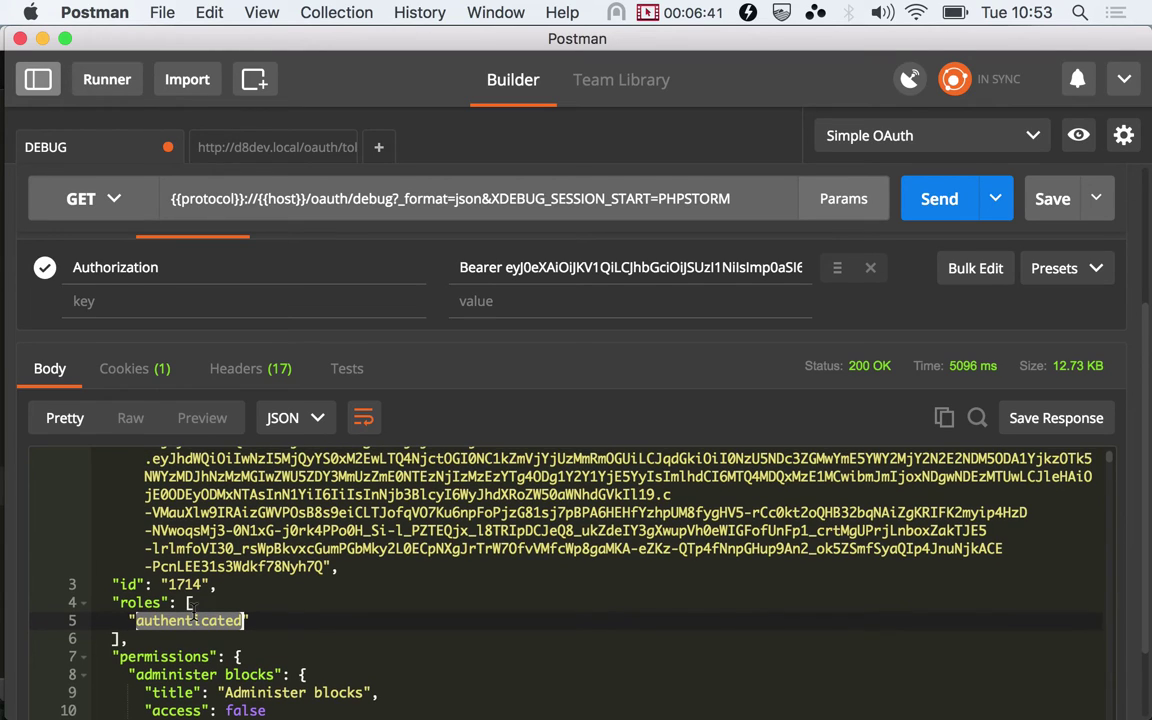
click(272, 150)
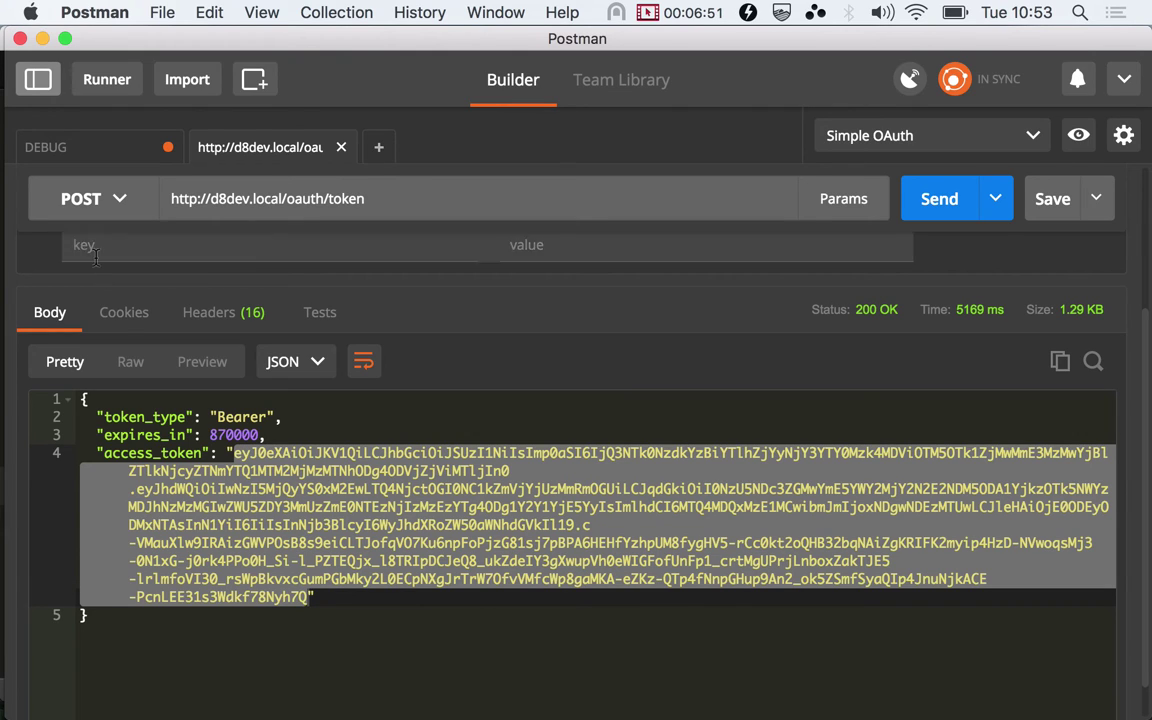
click(80, 158)
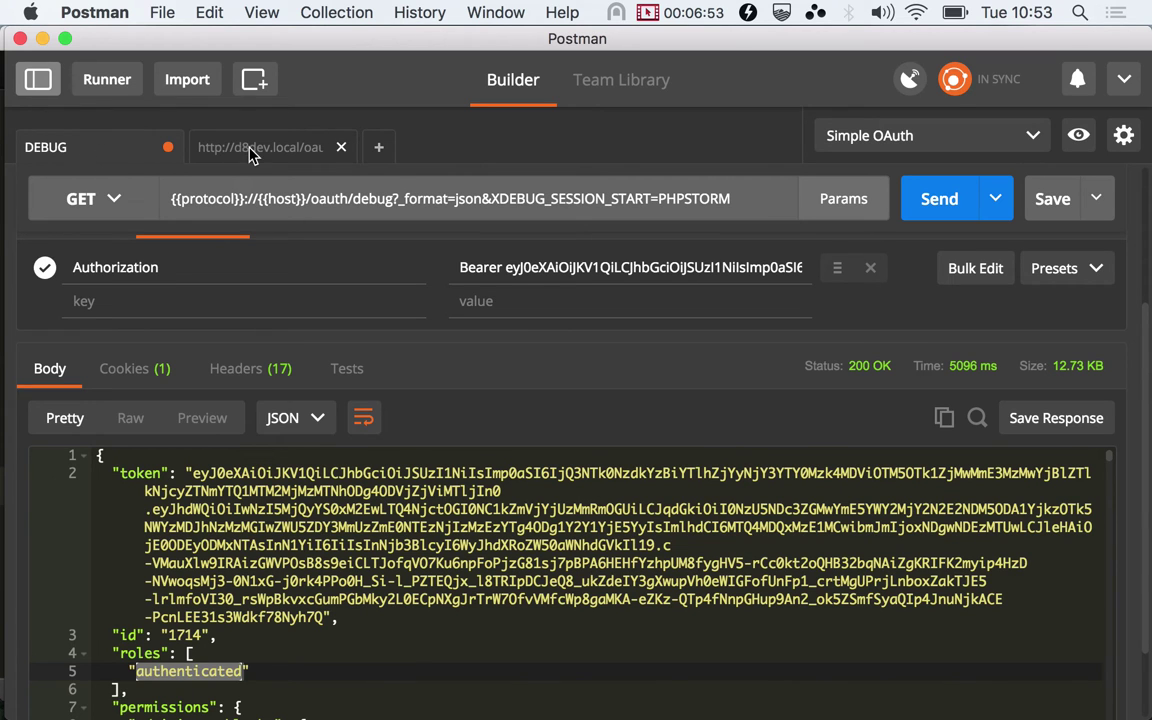
Return to the Java cron job edit form and highlight its User value java.cron (1714)
key(super+Tab)
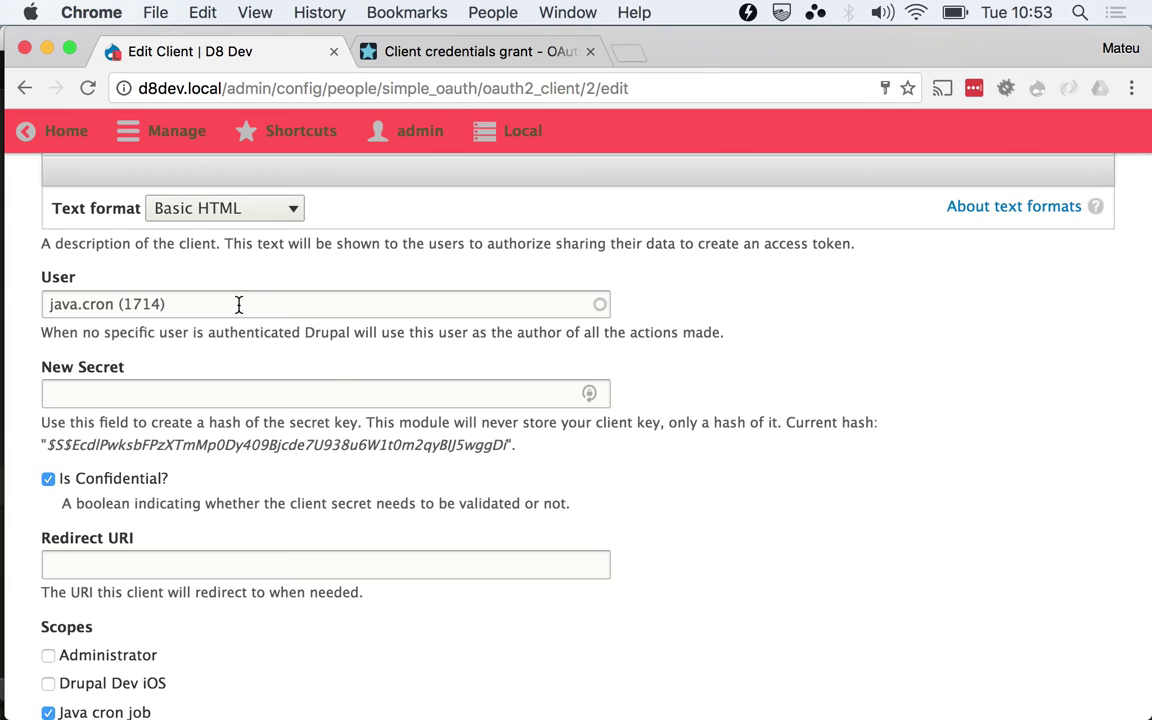
scroll(239, 305, up, 1)
click(240, 330)
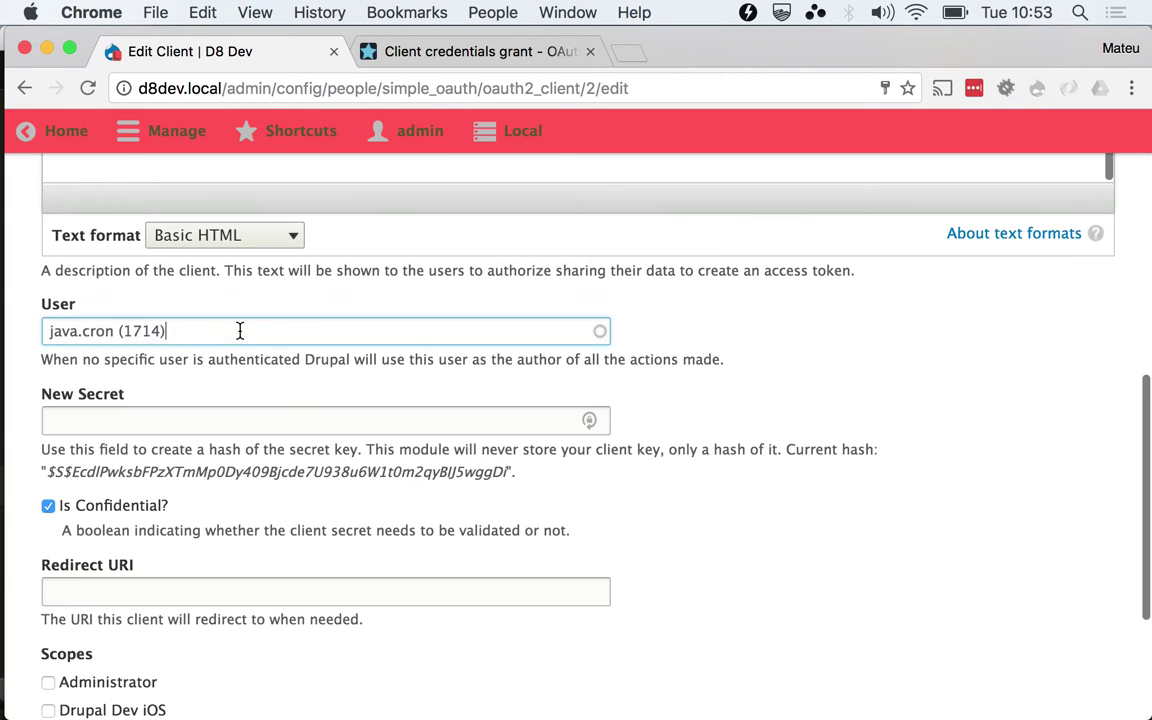
key(super+a)
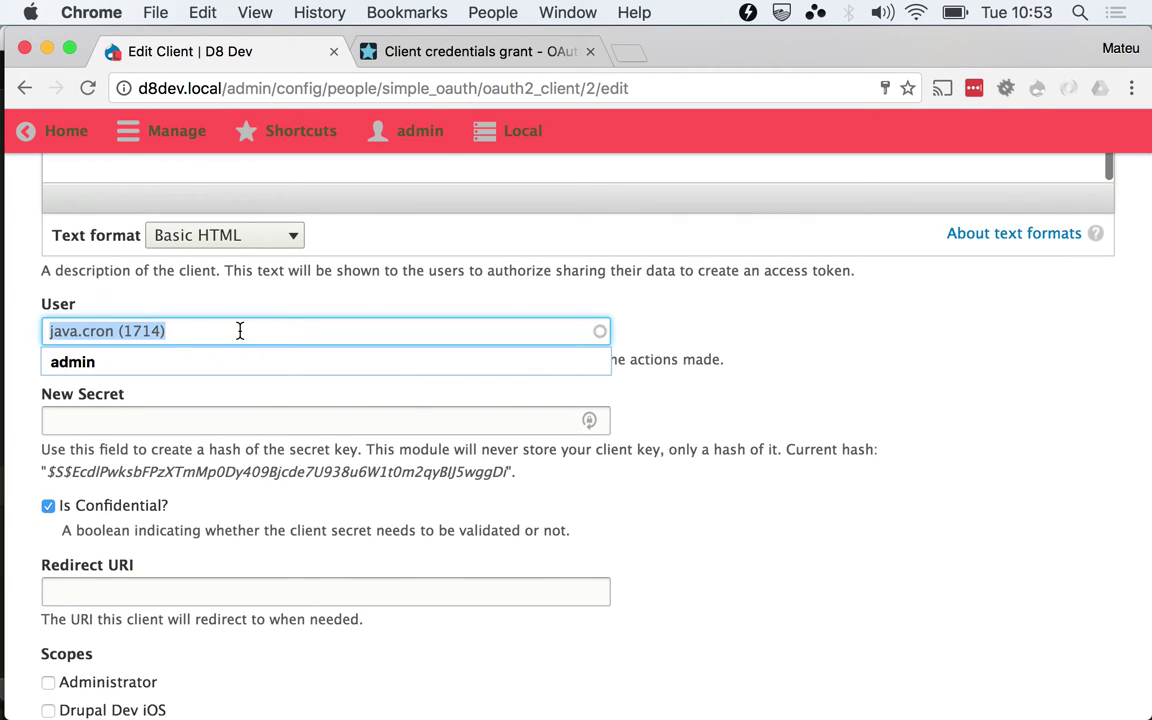
click(856, 413)
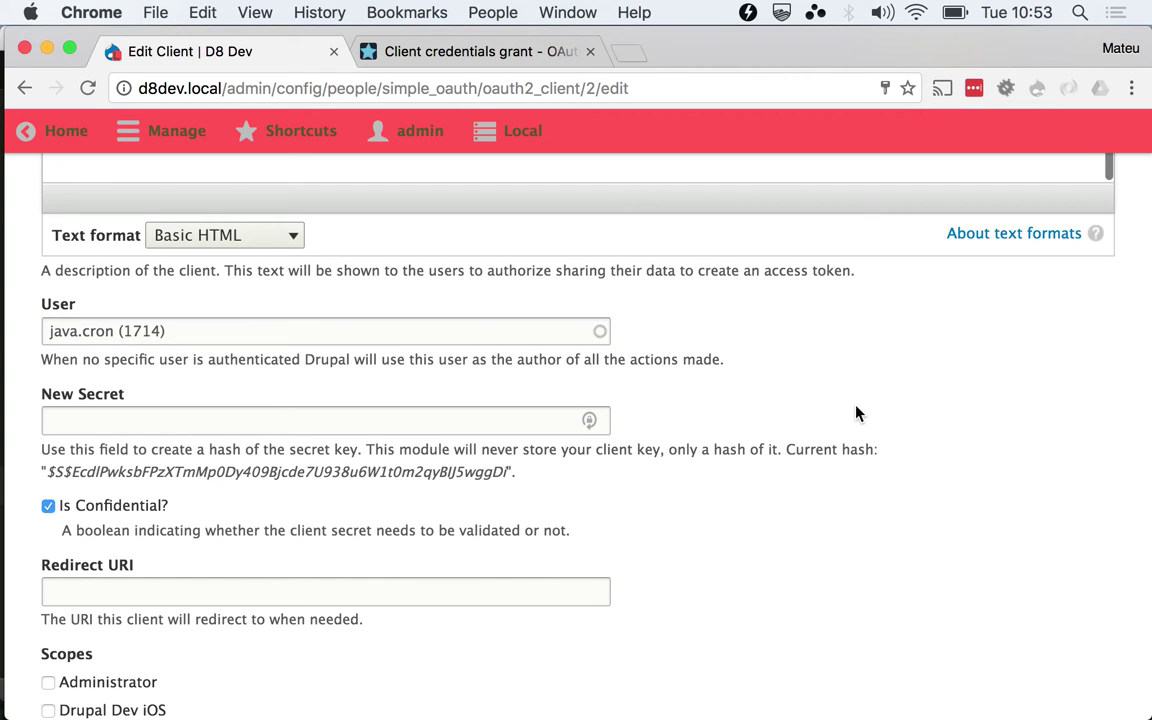
Go from the Client Credentials Grant page to 'Which Grant?' and scroll to its flowchart
click(503, 51)
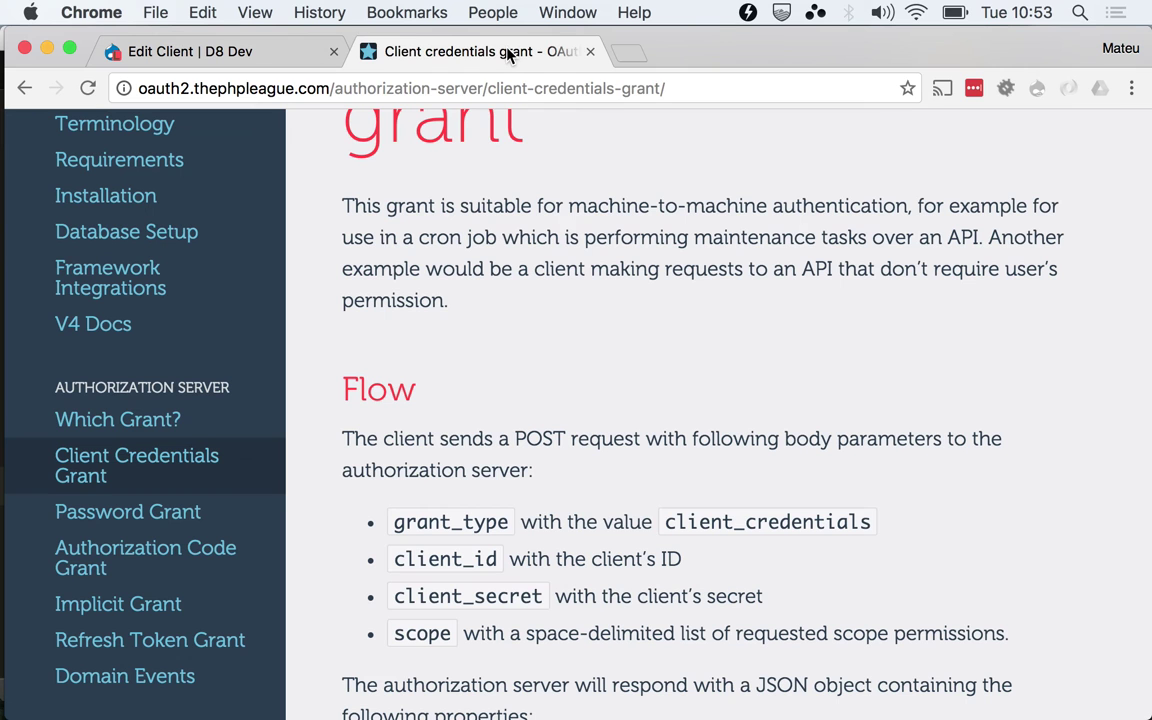
scroll(665, 550, up, 4)
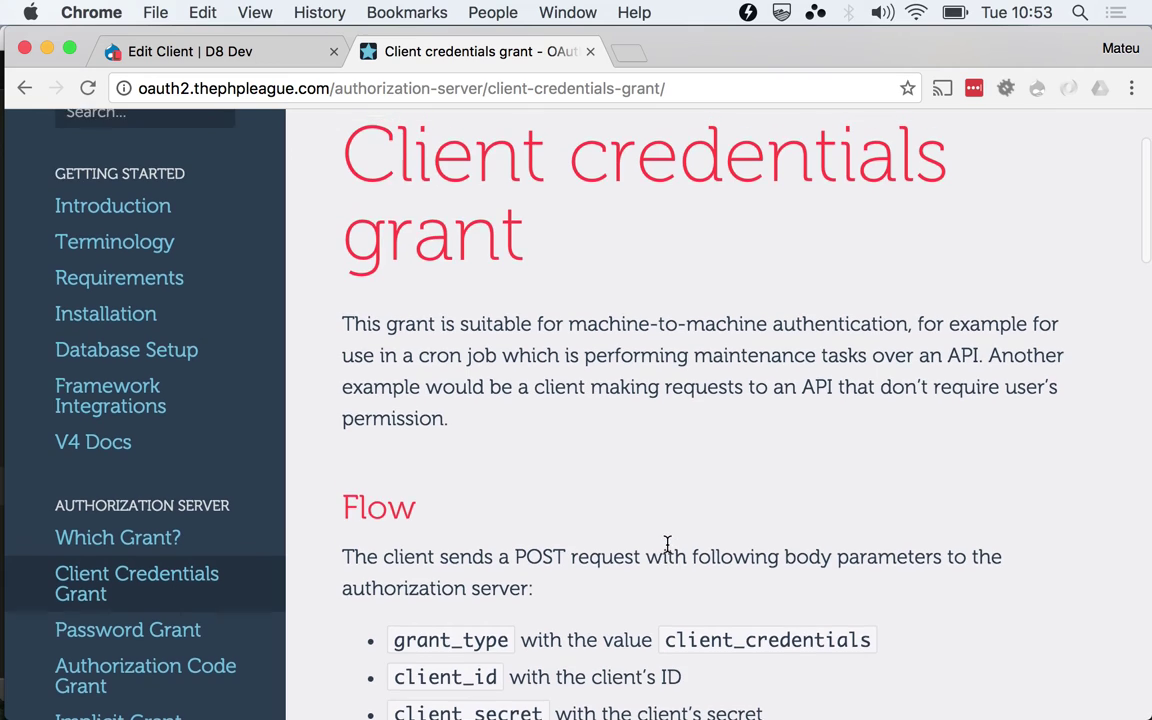
click(158, 622)
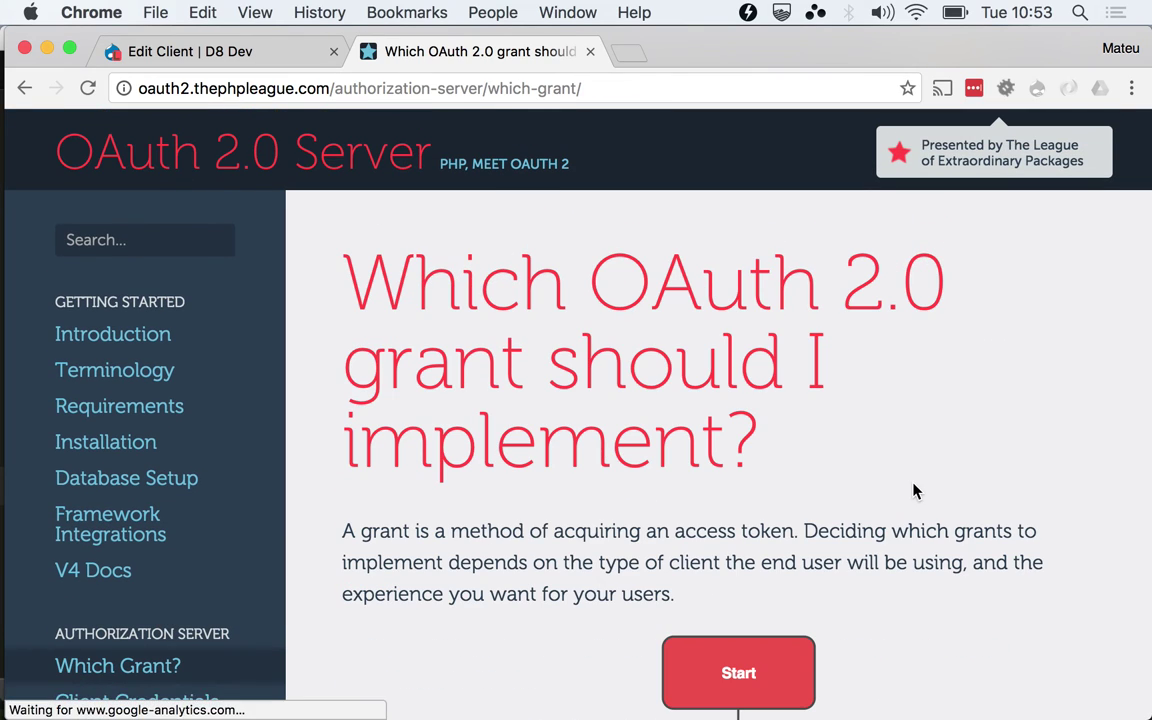
scroll(913, 490, down, 8)
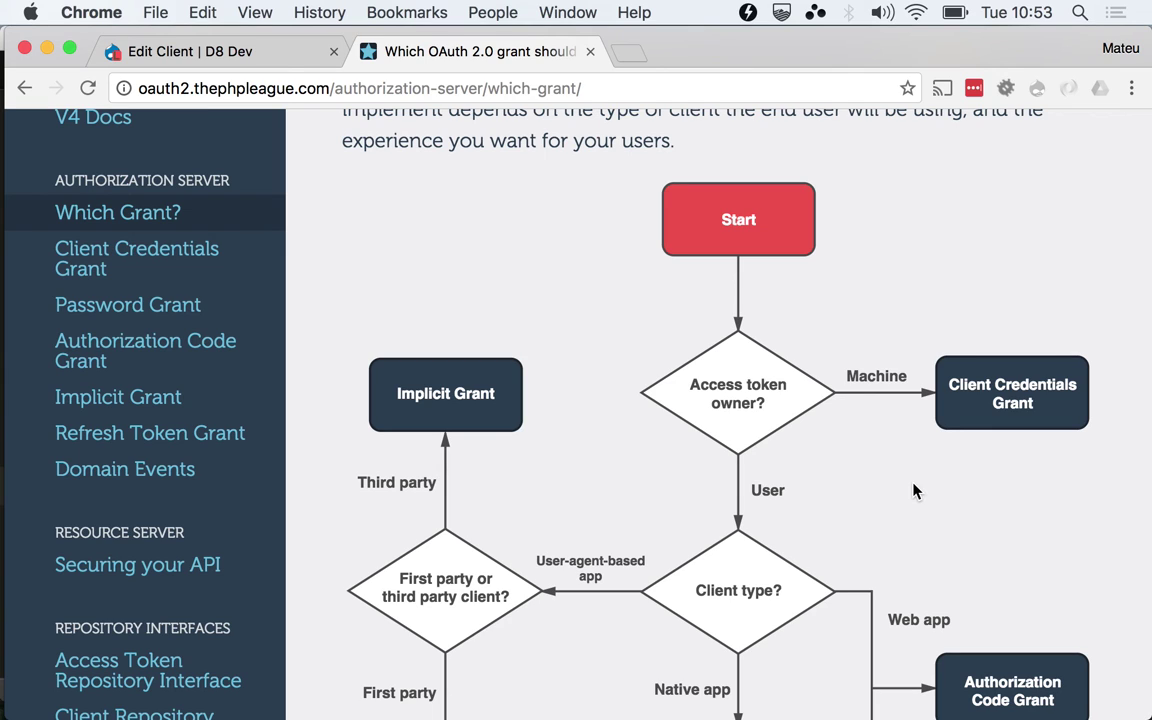
scroll(913, 490, down, 5)
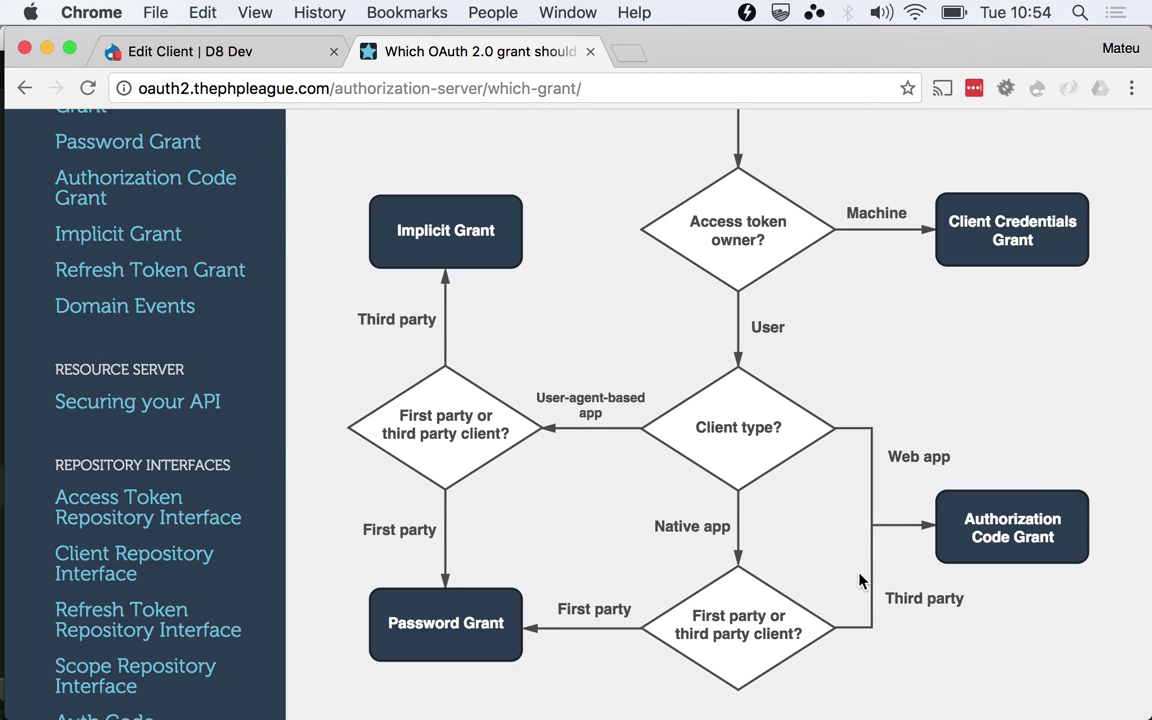
In Drupal, filter the Extend module list by 'Simple' and scroll to the Simple OAuth modules
click(316, 55)
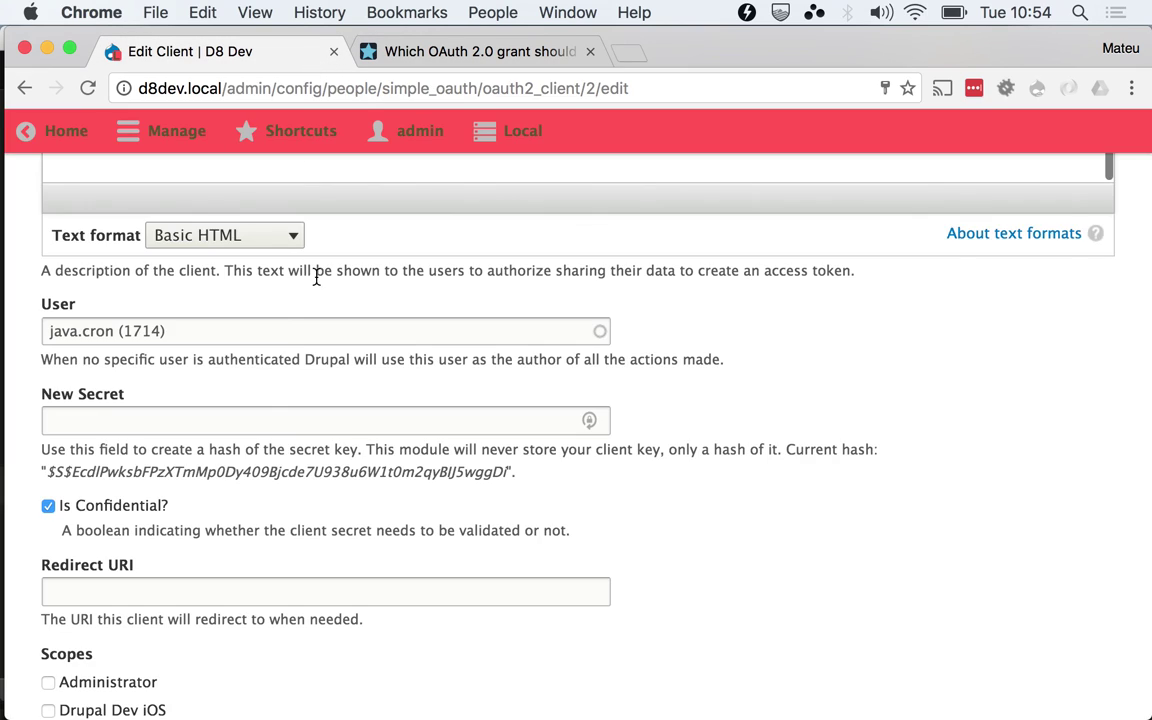
scroll(316, 276, up, 10)
scroll(316, 276, down, 1)
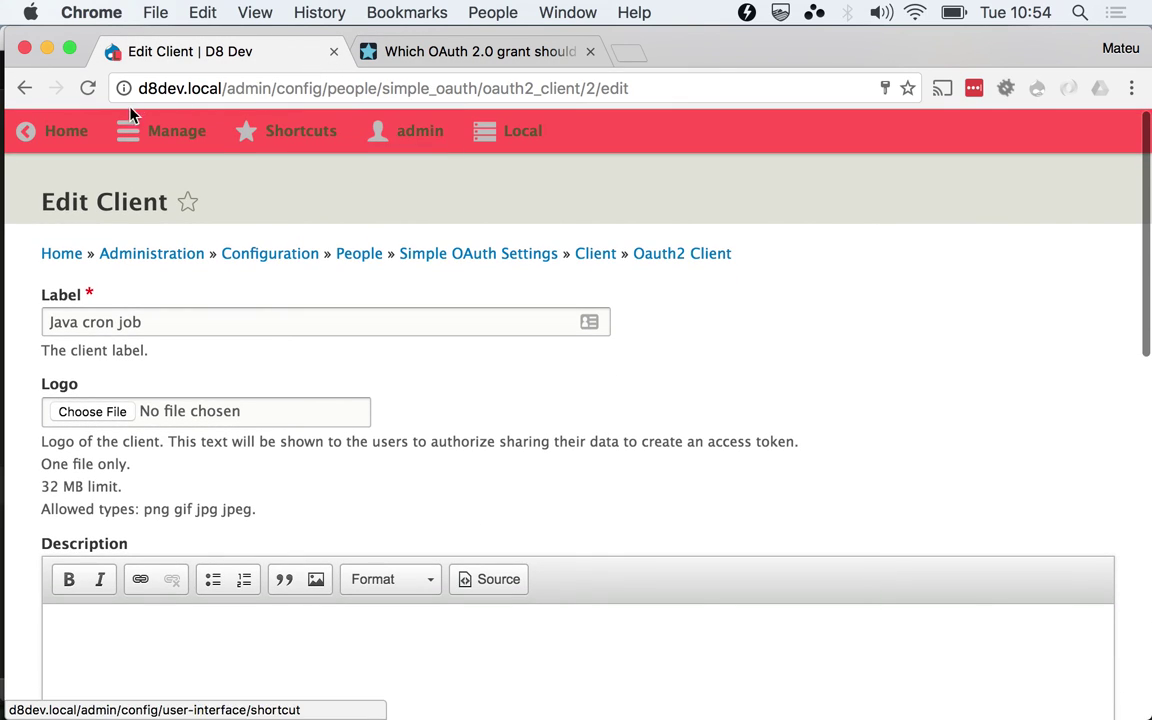
click(150, 131)
click(68, 309)
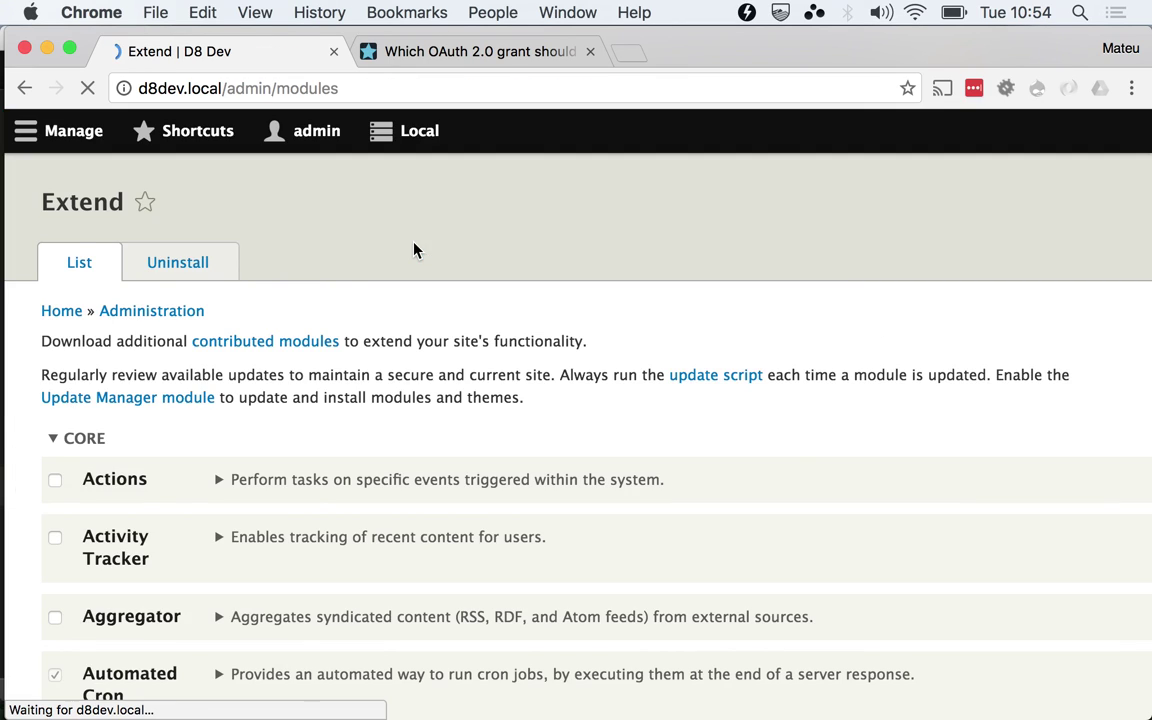
text(Simple)
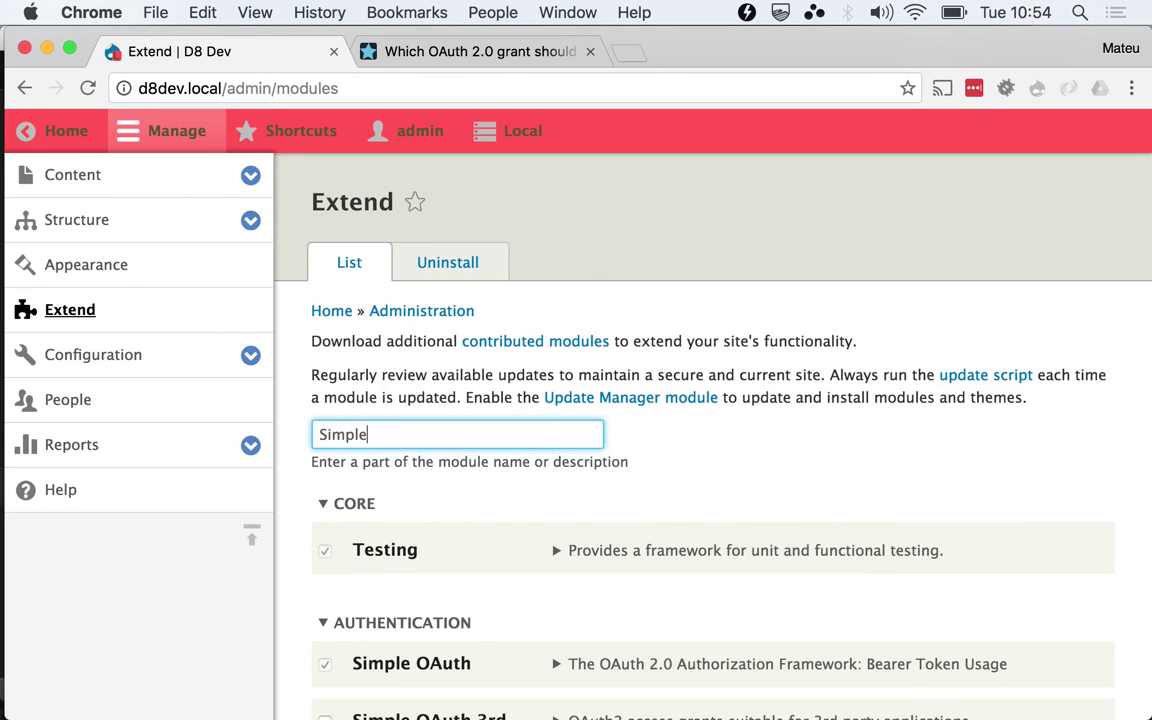
scroll(357, 499, down, 3)
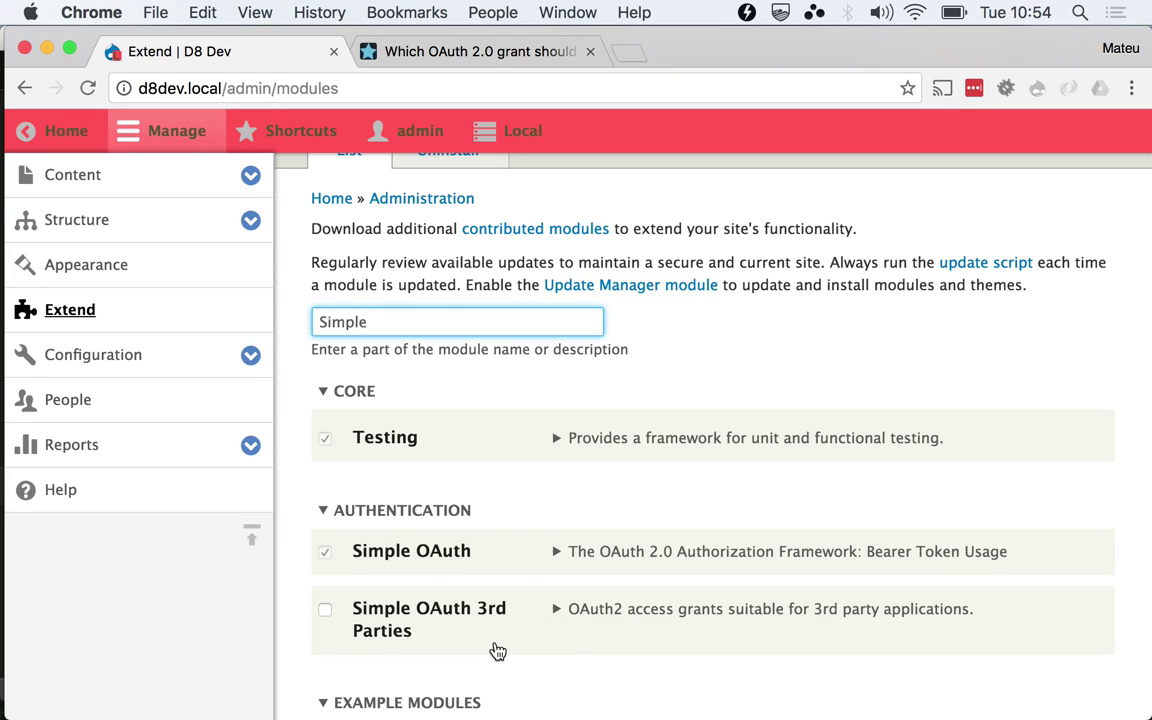
Check the Postman token response and grant-choice flowchart, then return to the filtered module list
key(super+Tab)
key(super+Tab)
click(435, 50)
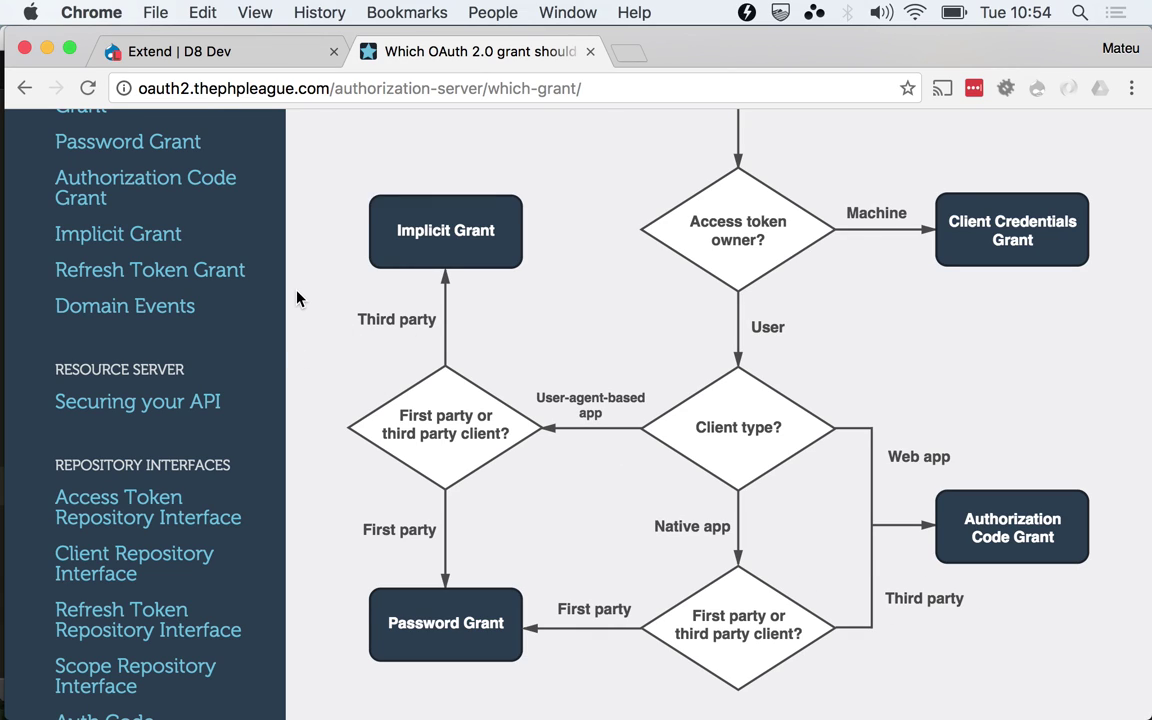
key(super+Tab)
key(super+shift+Tab)
click(220, 50)
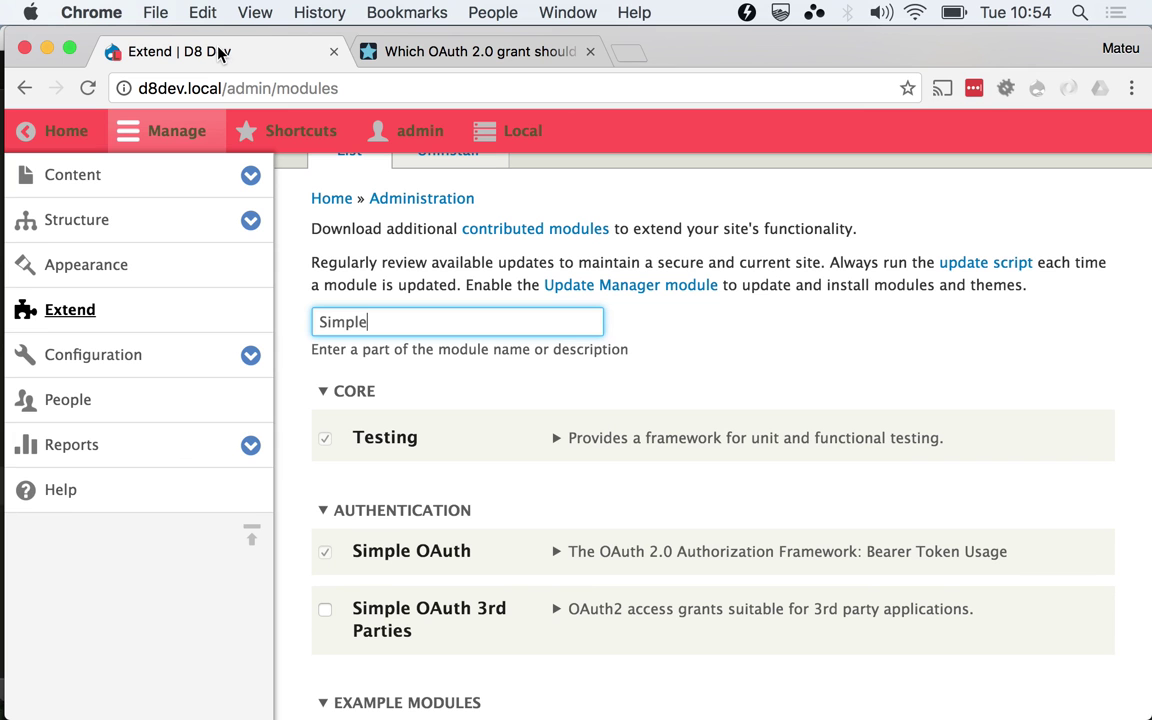